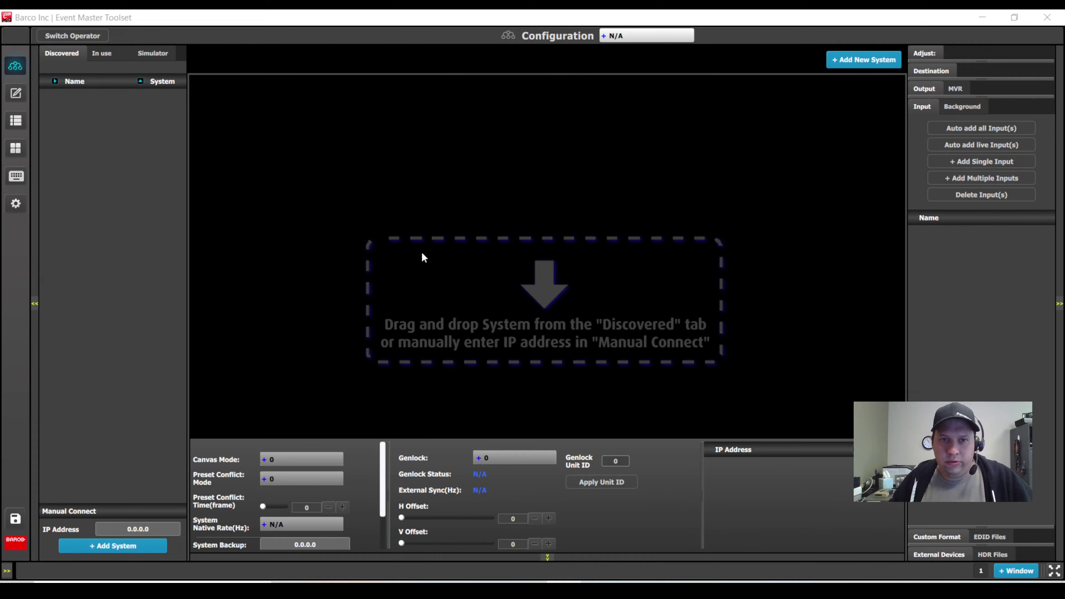
# Launch Video Processor Simulator Rev 9.1 from the Barco Folsom folder in the Start menu.
pyautogui.press('super')
pyautogui.scroll(-8, 97, 378)
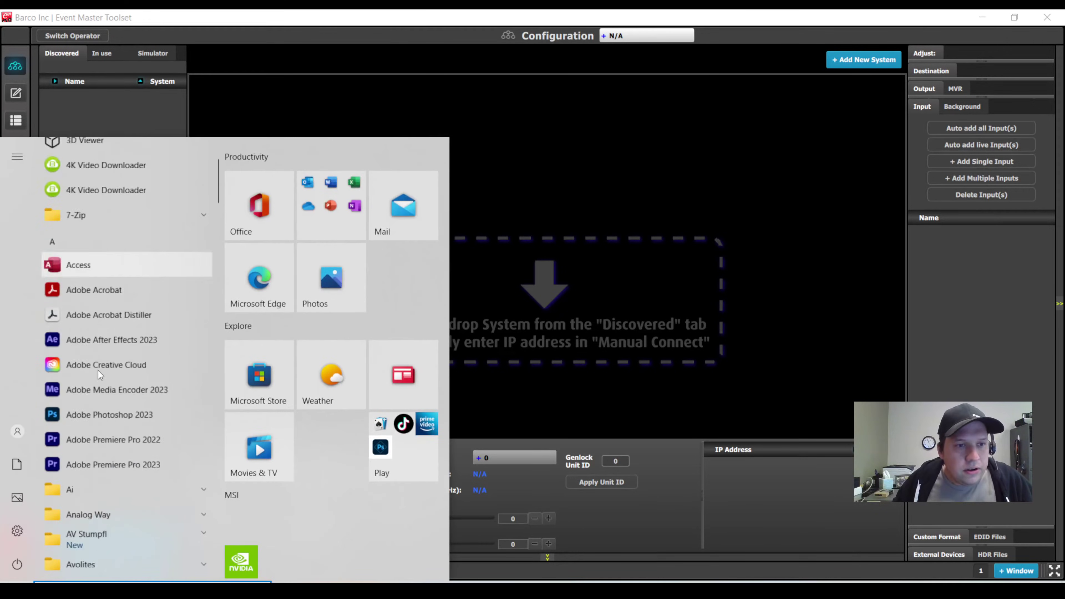
pyautogui.scroll(-1, 97, 378)
pyautogui.click(94, 338)
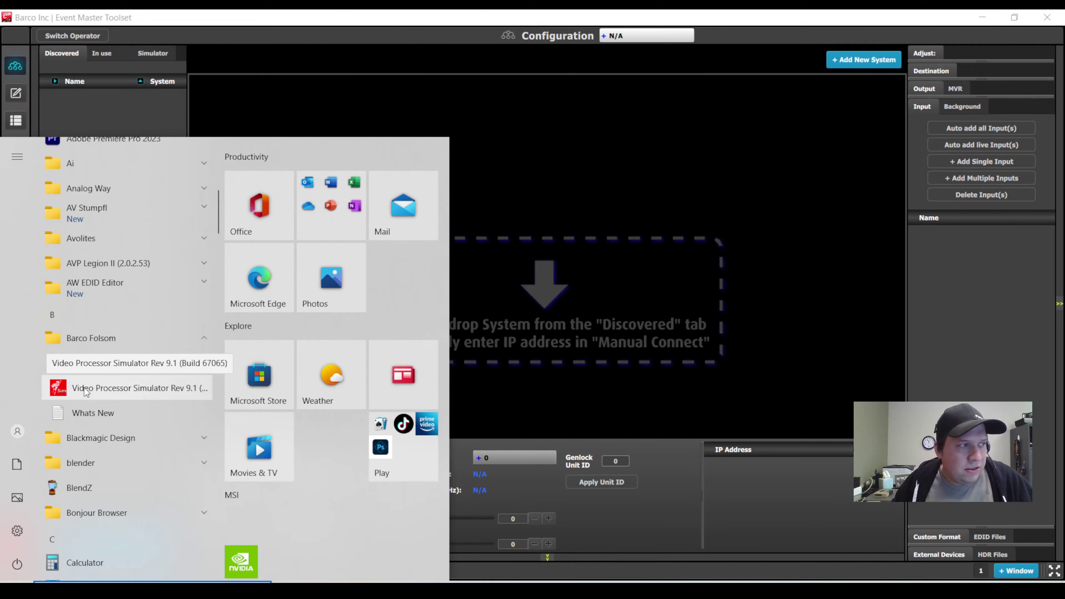
pyautogui.click(676, 152)
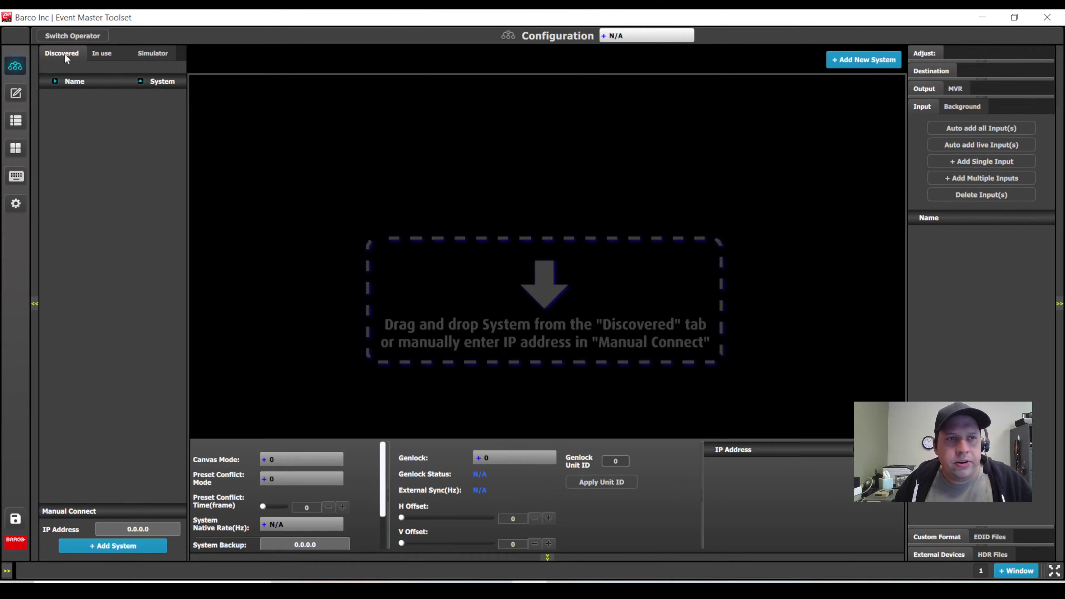
# Add a new simulator frame and set its frame type to E2-Gen2.
pyautogui.click(101, 54)
pyautogui.click(146, 54)
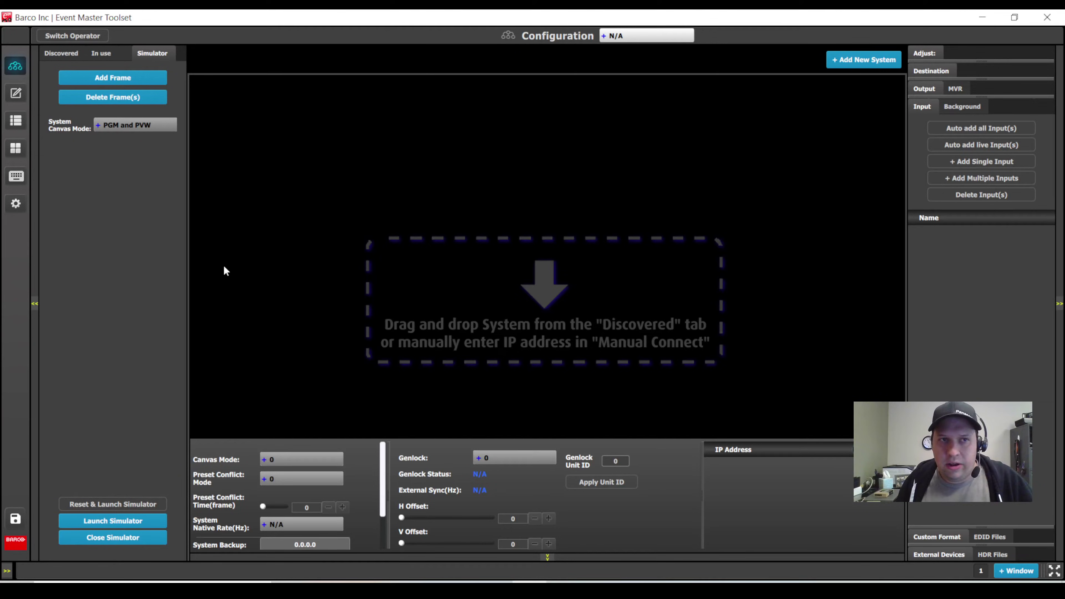
pyautogui.click(112, 76)
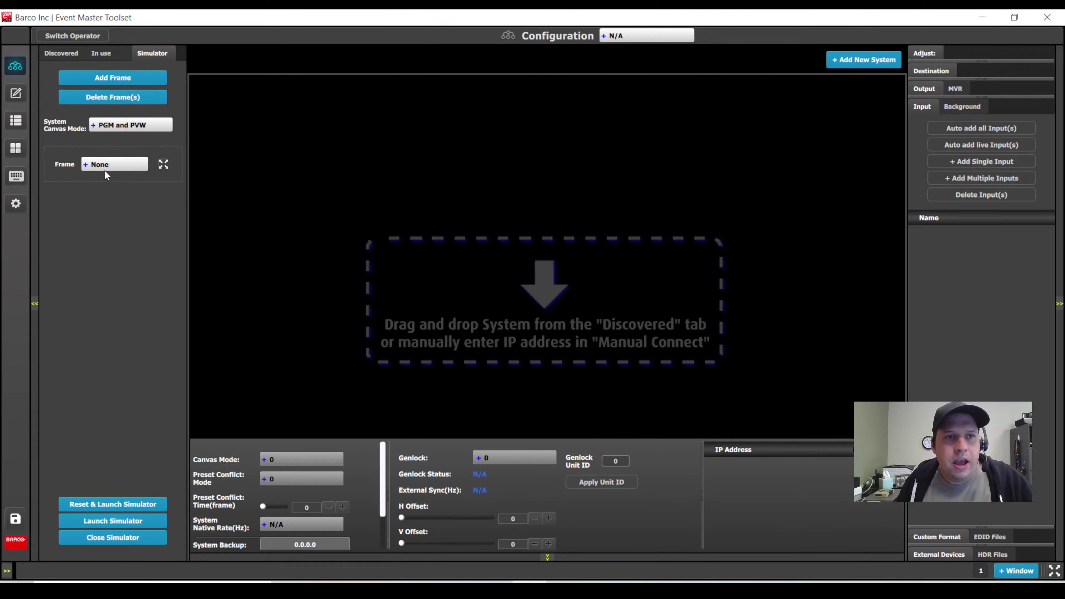
pyautogui.click(107, 166)
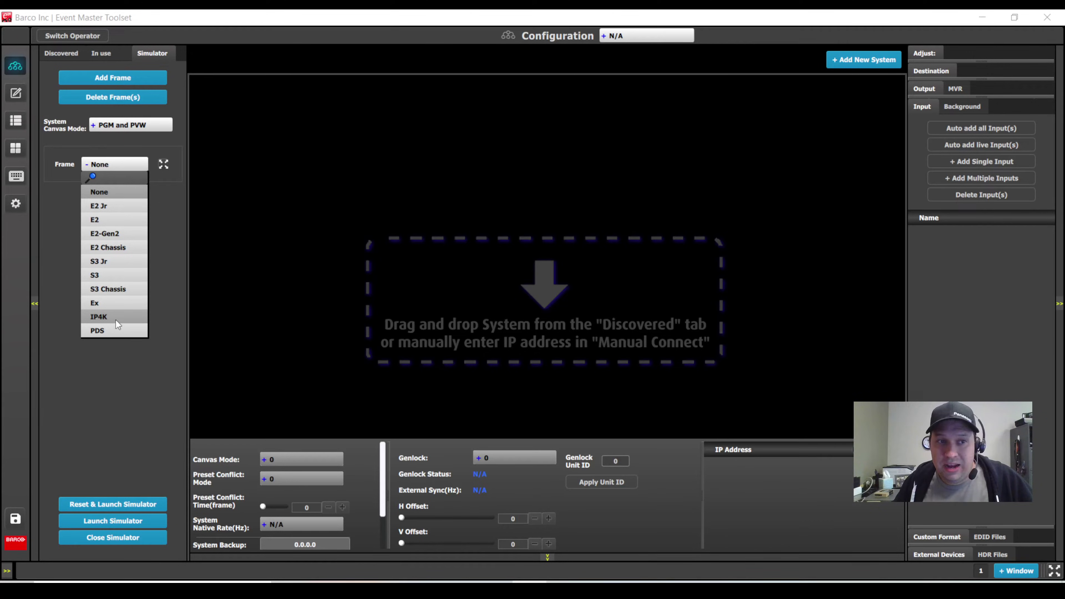
pyautogui.click(118, 233)
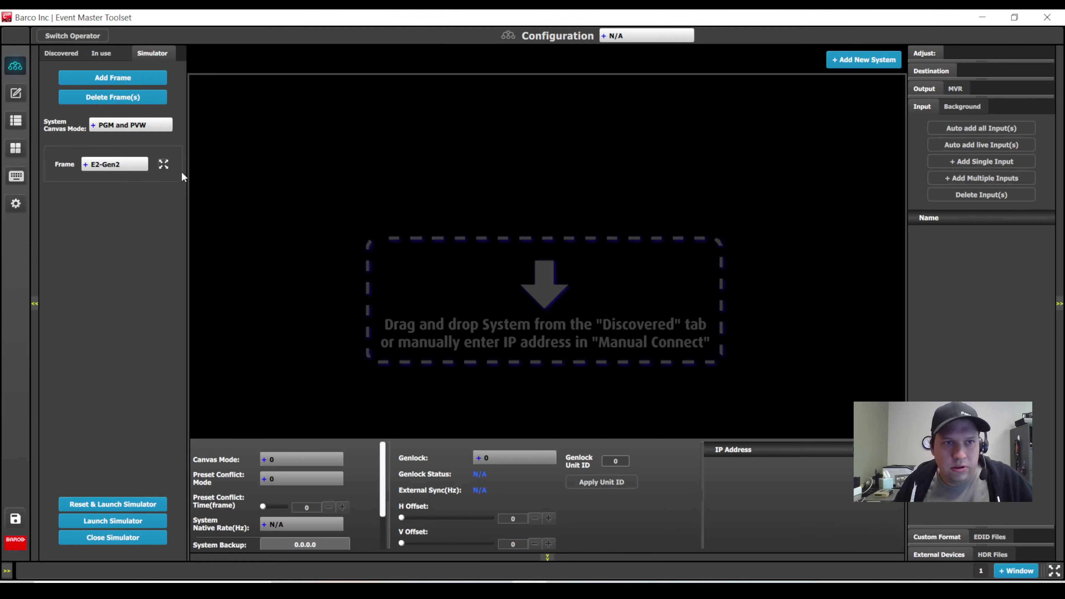
# Fit TriCombo Output cards into the first two Out slots of the E2-Gen2 chassis.
pyautogui.click(163, 165)
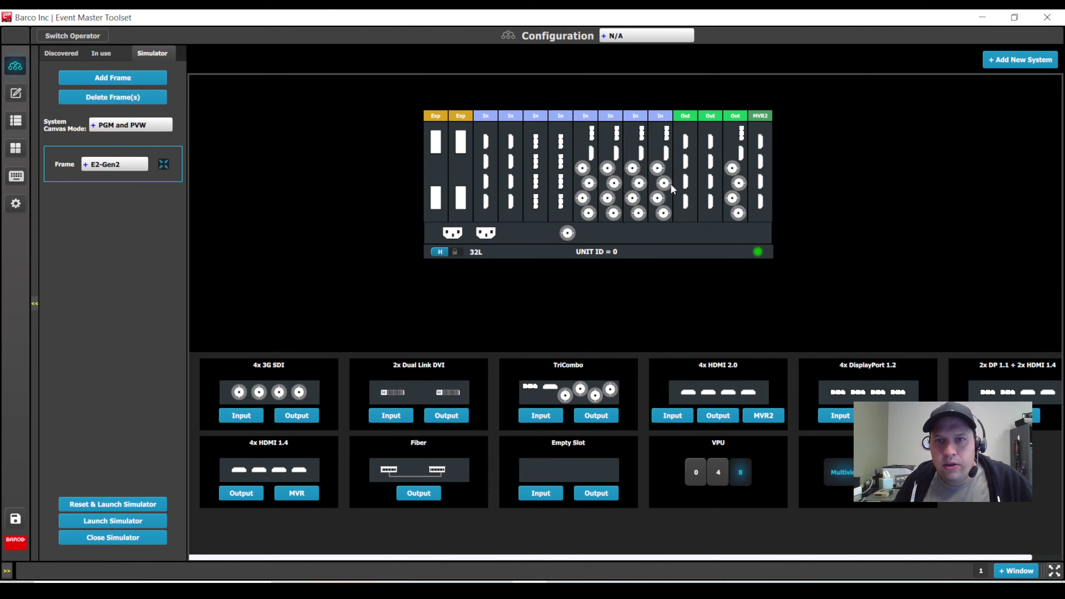
pyautogui.click(695, 185)
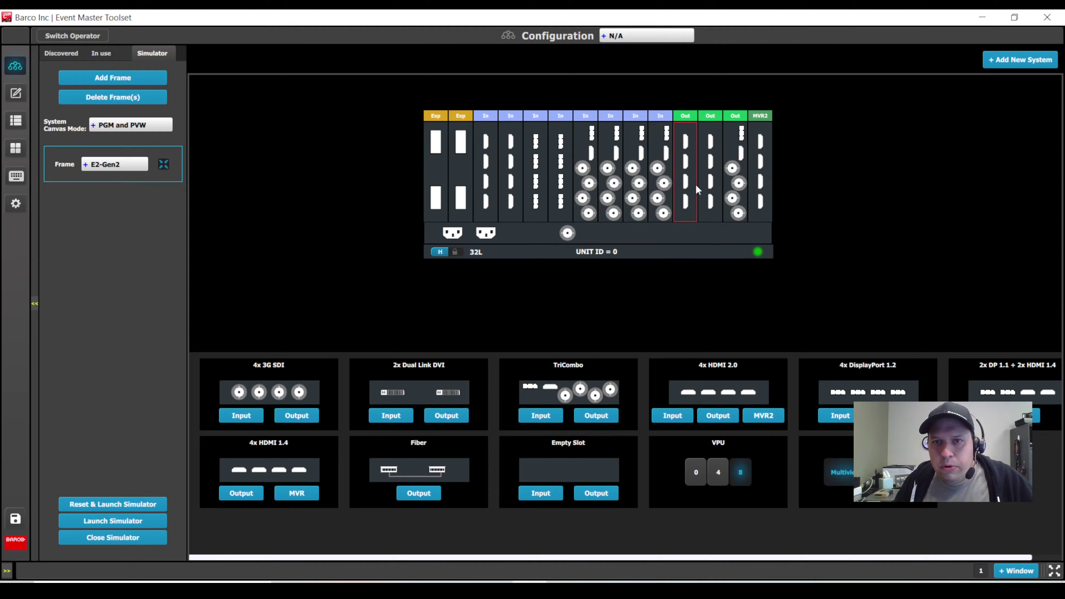
pyautogui.keyDown('ctrl'); pyautogui.click(714, 187); pyautogui.keyUp('ctrl')
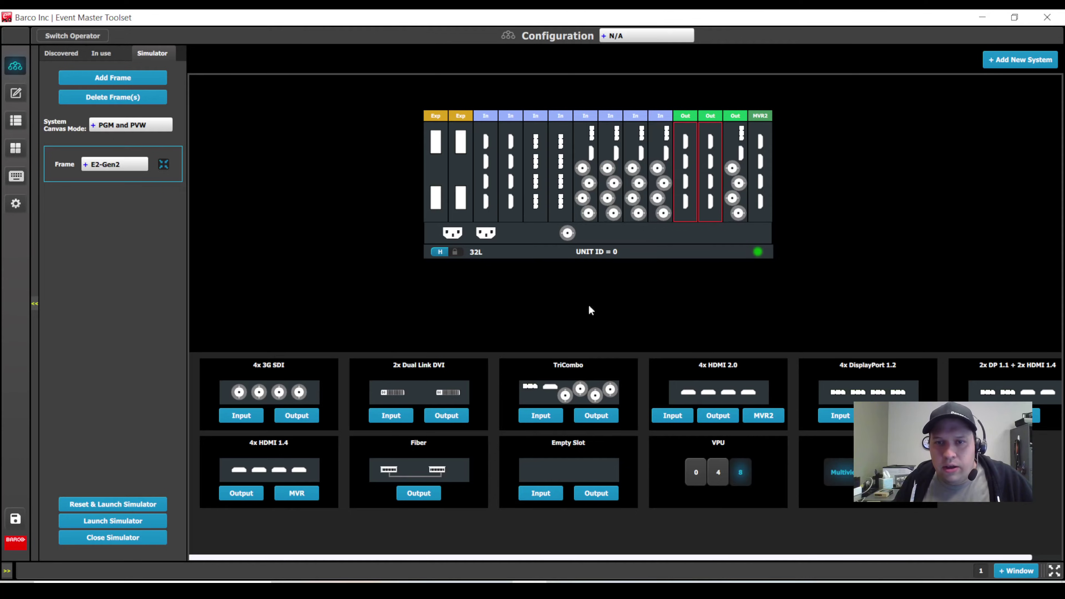
pyautogui.click(606, 413)
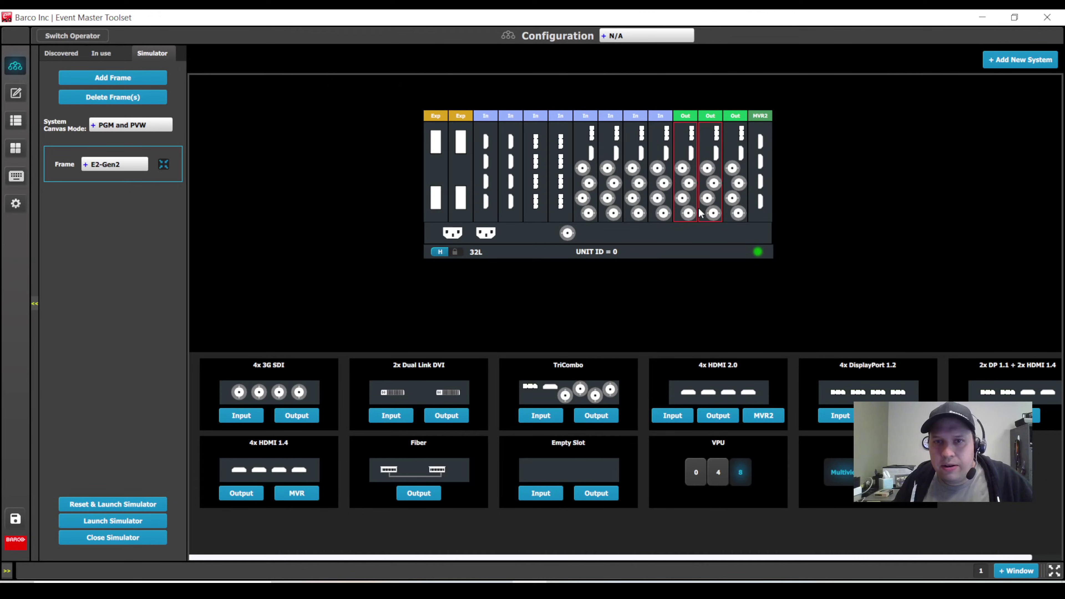
# Swap both Out slots back to 4x HDMI 2.0 Output cards.
pyautogui.keyDown('ctrl'); pyautogui.click(709, 206); pyautogui.keyUp('ctrl')
pyautogui.keyDown('ctrl'); pyautogui.click(708, 200); pyautogui.keyUp('ctrl')
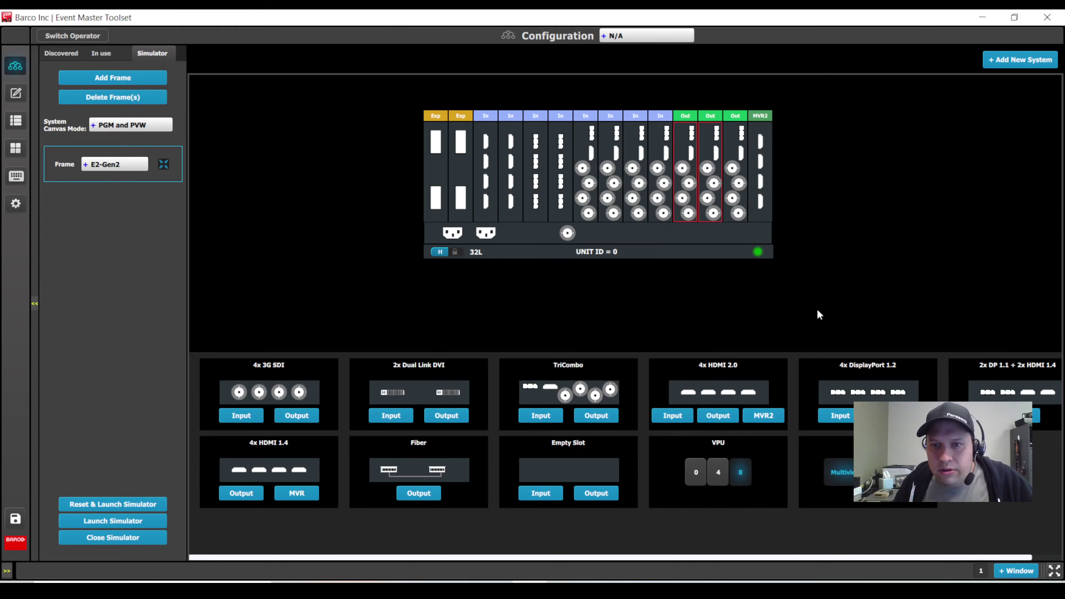
pyautogui.click(718, 415)
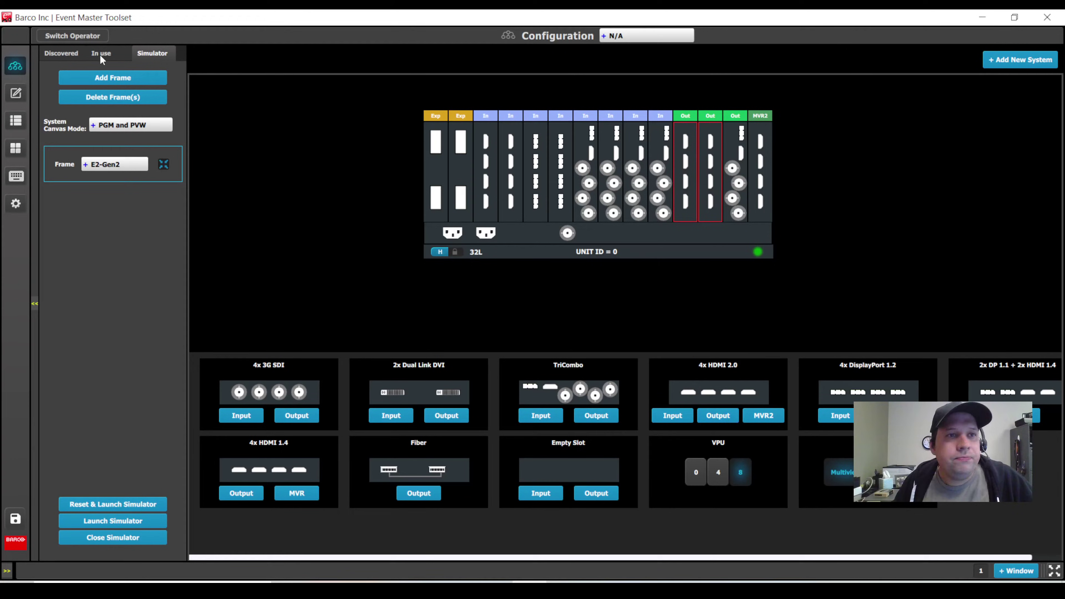
# Reset and launch the E2-Gen2 simulator, confirm VP-UP-AND-RUNNING in the console, and list discovered systems.
pyautogui.click(164, 167)
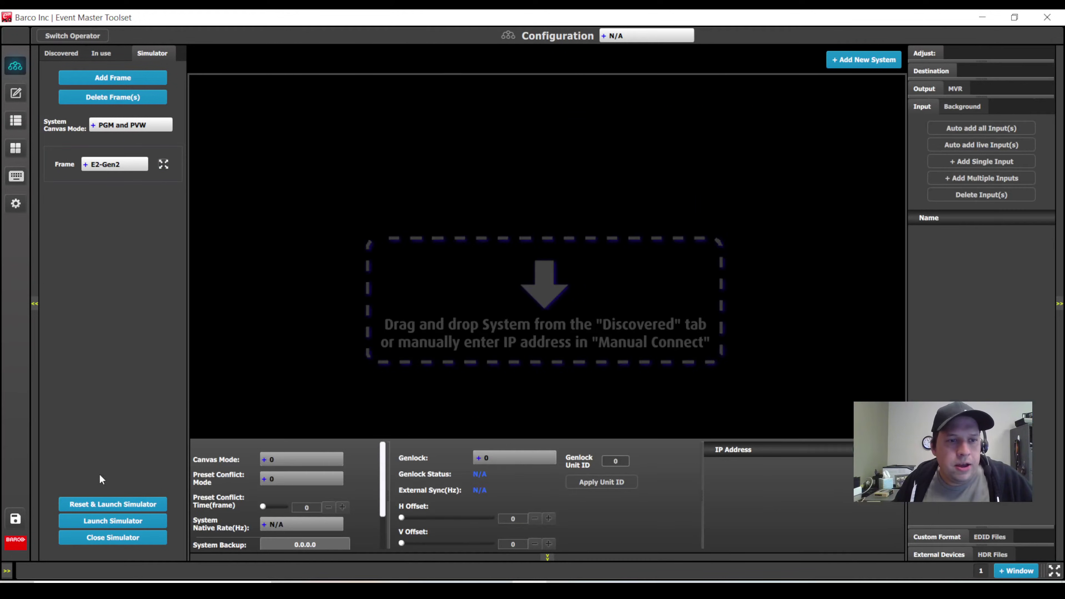
pyautogui.click(116, 506)
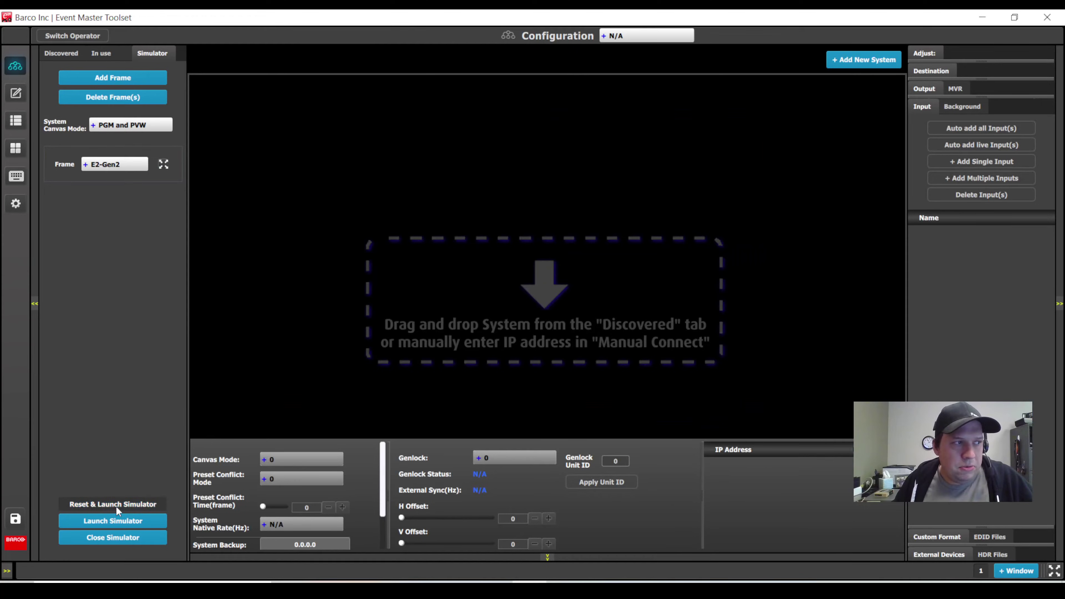
pyautogui.moveTo(314, 131); pyautogui.dragTo(327, 125)
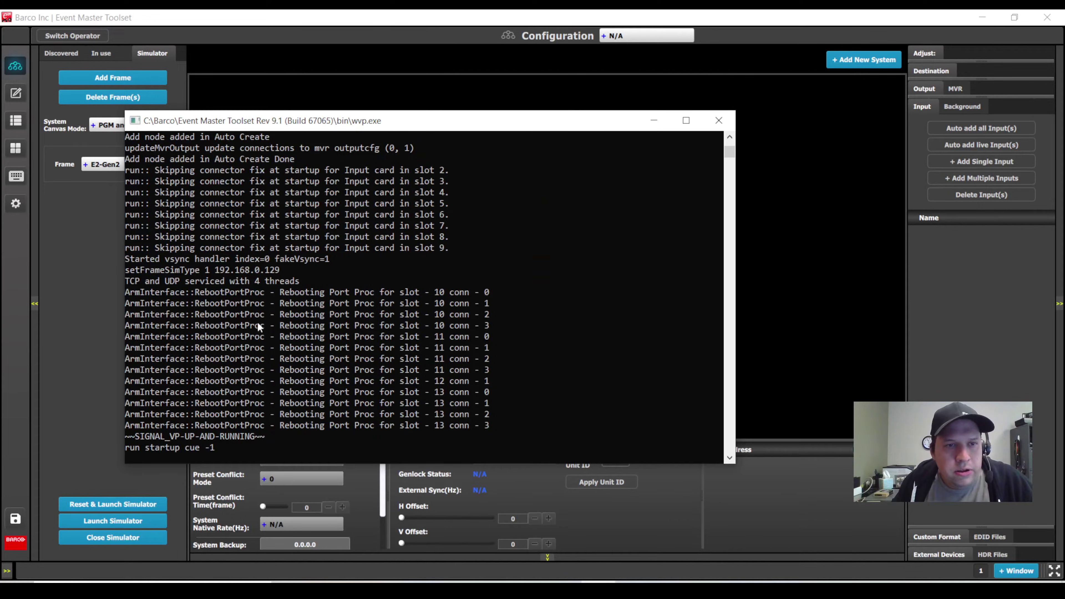
pyautogui.moveTo(273, 437); pyautogui.dragTo(163, 436)
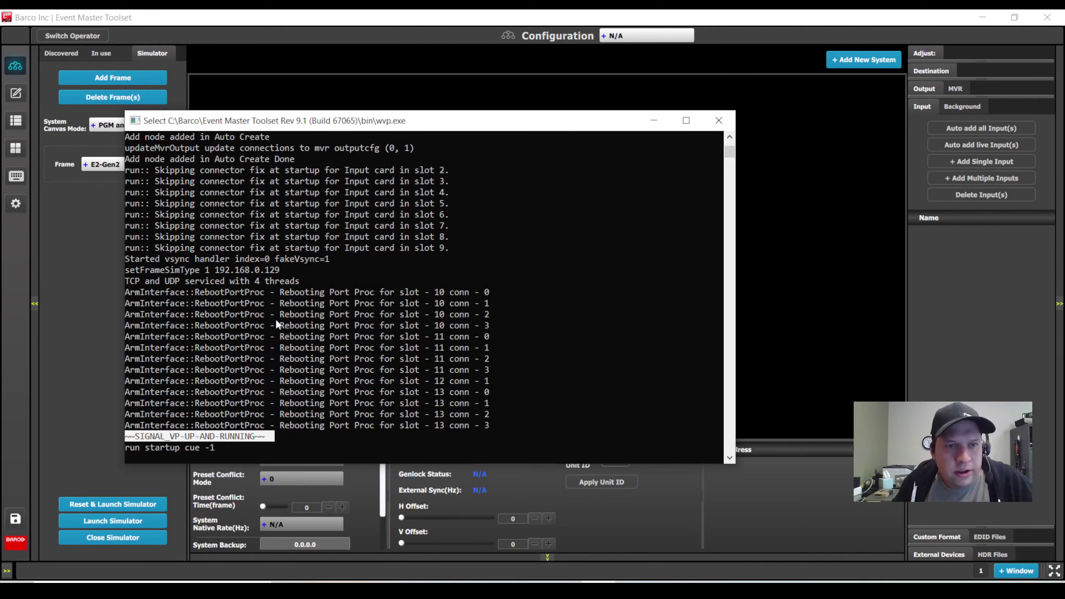
pyautogui.click(75, 163)
pyautogui.click(72, 51)
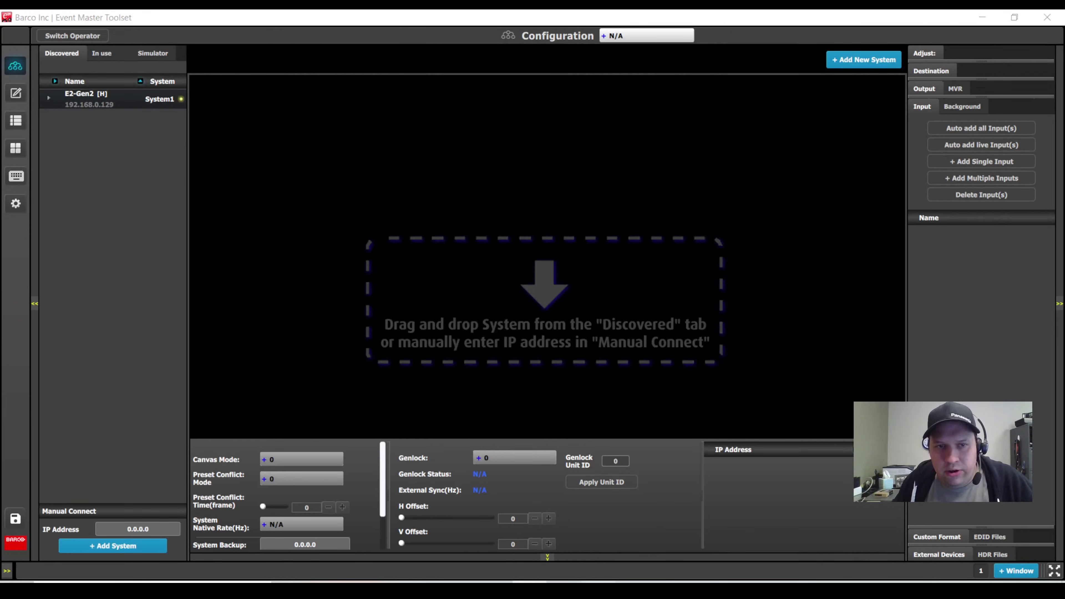
# Check the simulator's IP in the console and drag the E2-Gen2 system onto the configuration canvas.
pyautogui.hotkey('alt', 'Tab')
pyautogui.moveTo(295, 275)
pyautogui.mouseDown()
pyautogui.moveTo(124, 274)
pyautogui.moveTo(289, 271)
pyautogui.mouseUp()
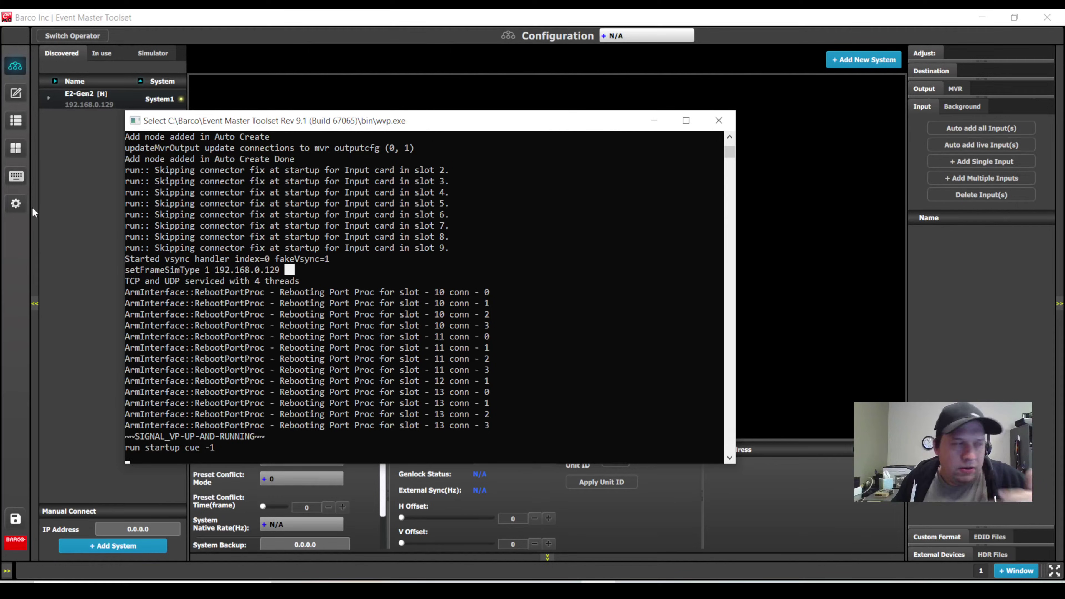
pyautogui.click(46, 197)
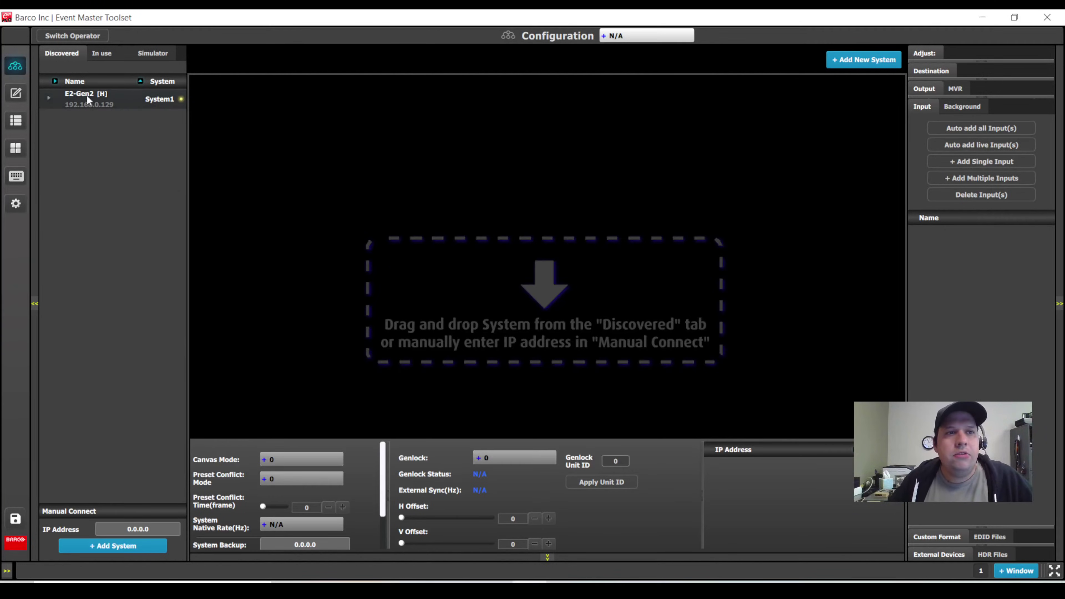
pyautogui.moveTo(70, 104); pyautogui.dragTo(495, 311)
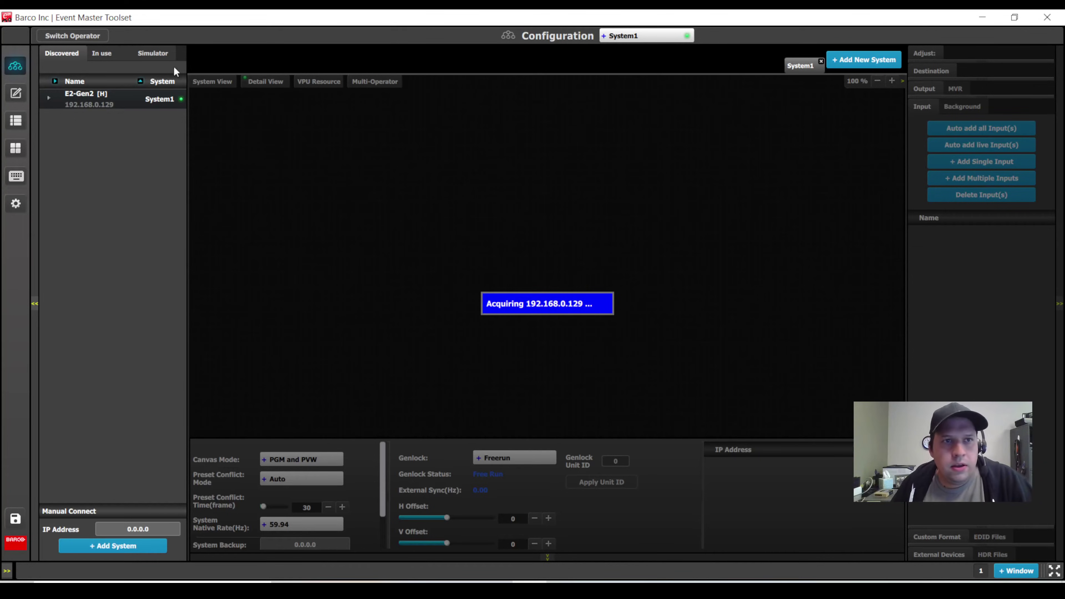
# Reset and relaunch the simulator, then show the discovered systems list.
pyautogui.click(152, 55)
pyautogui.click(104, 504)
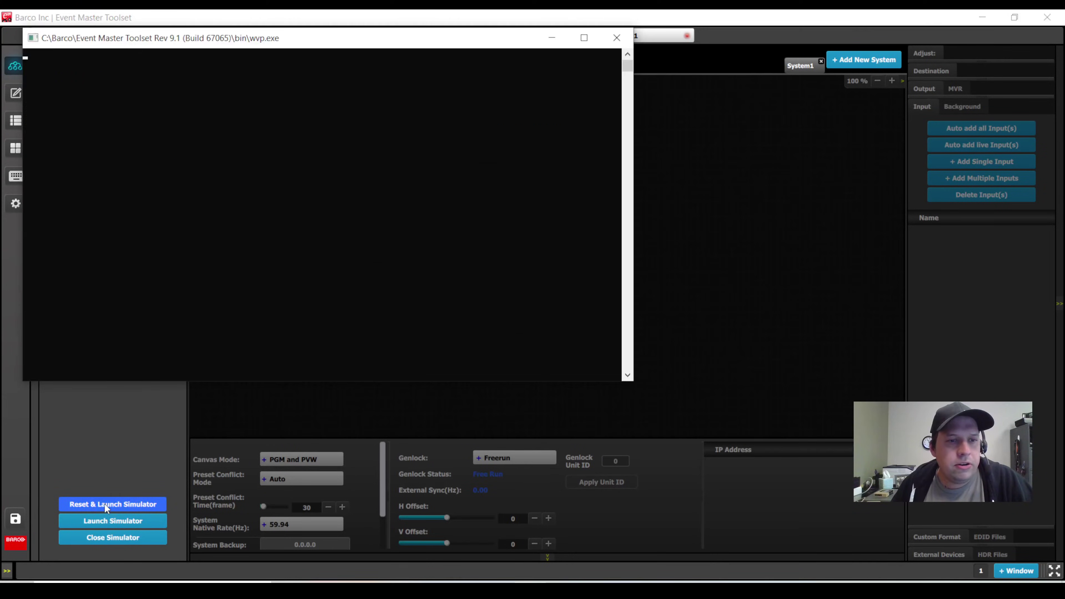
pyautogui.click(62, 48)
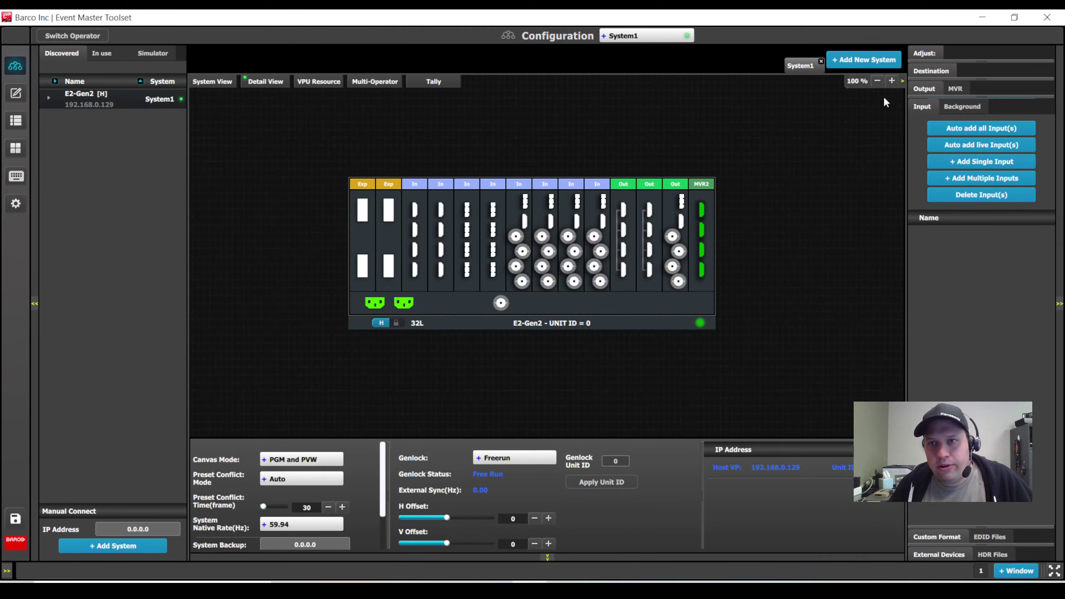
pyautogui.click(892, 83)
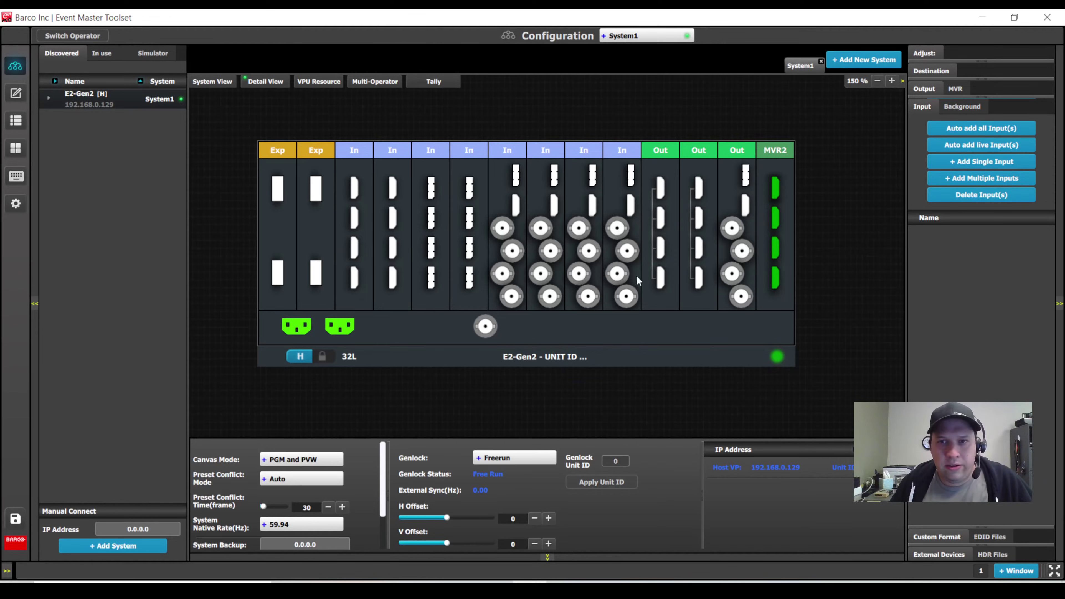
pyautogui.click(877, 80)
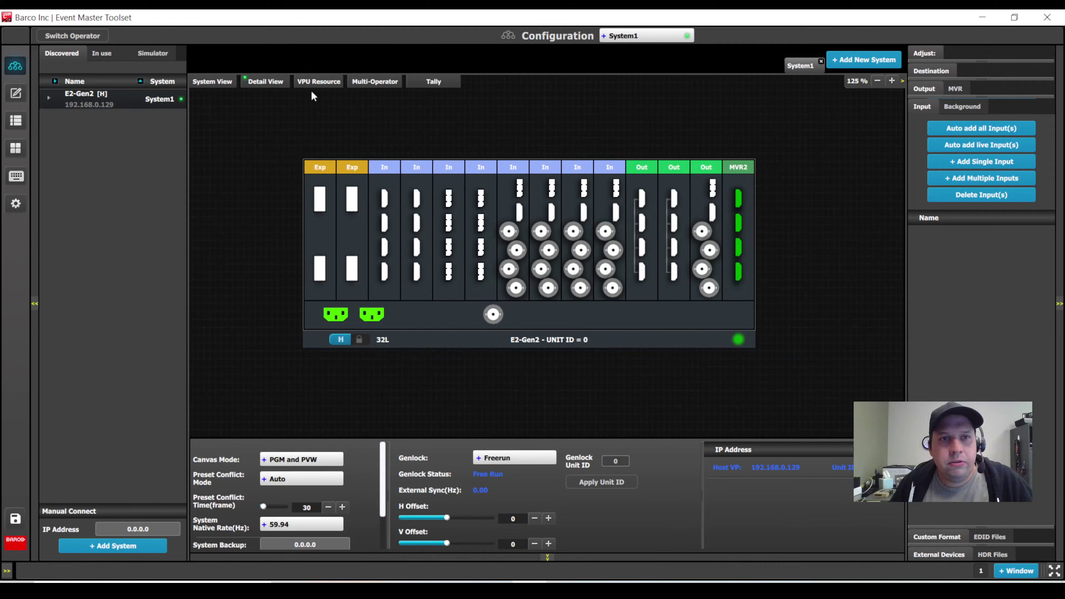
pyautogui.click(319, 82)
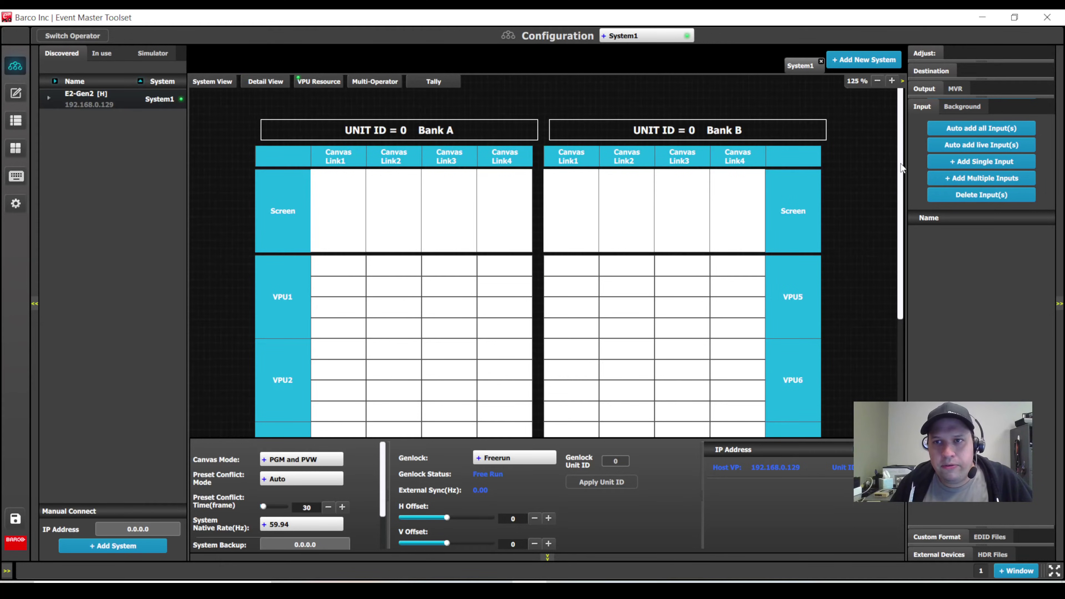
pyautogui.moveTo(901, 168)
pyautogui.mouseDown()
pyautogui.moveTo(903, 285)
pyautogui.moveTo(499, 170)
pyautogui.mouseUp()
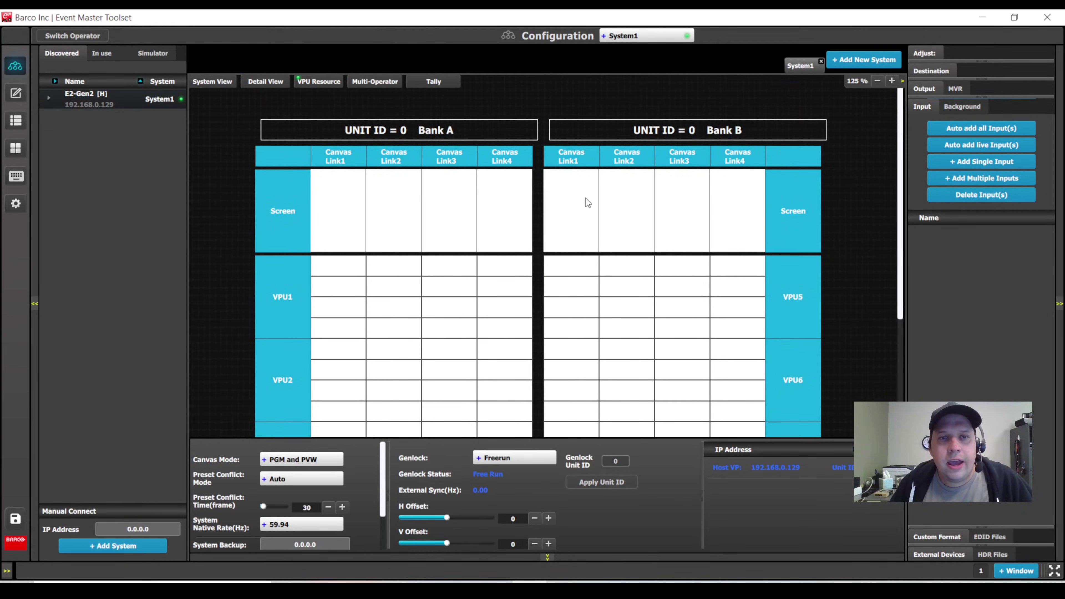
pyautogui.scroll(-5, 571, 222)
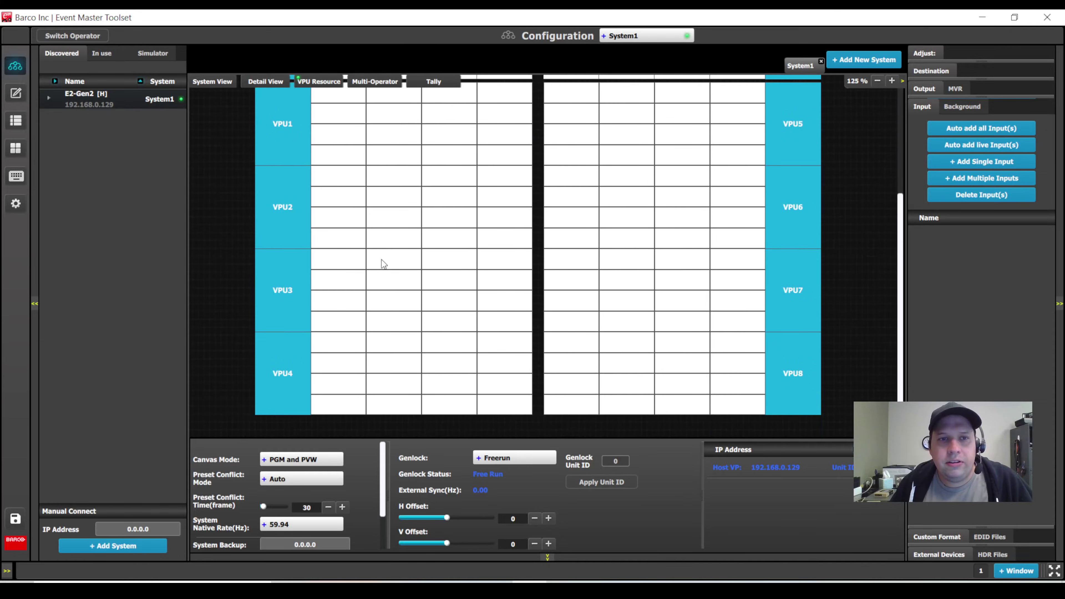
pyautogui.scroll(2, 607, 279)
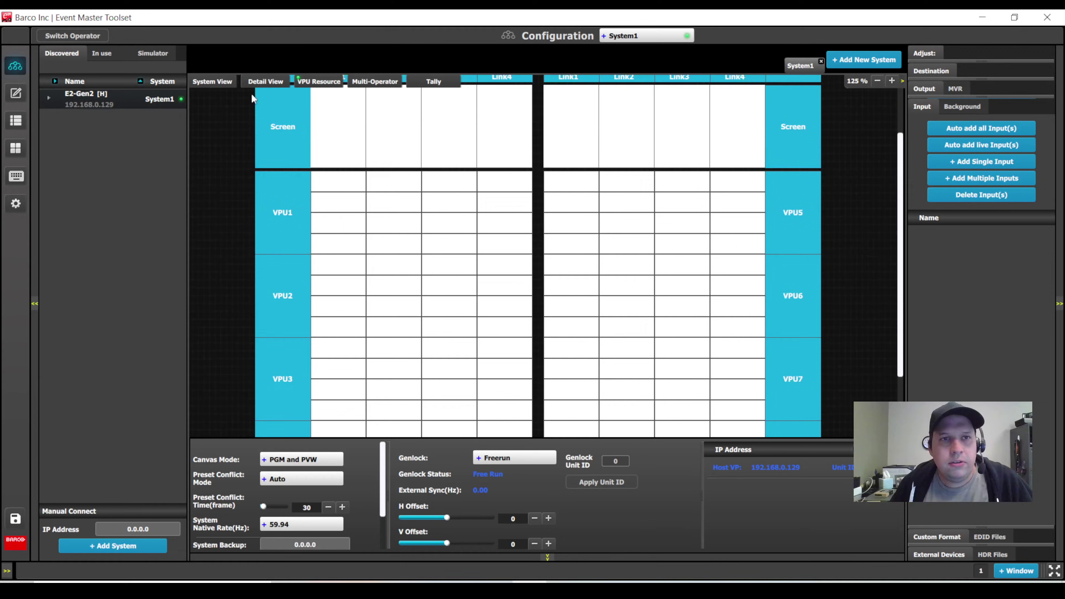
pyautogui.click(266, 81)
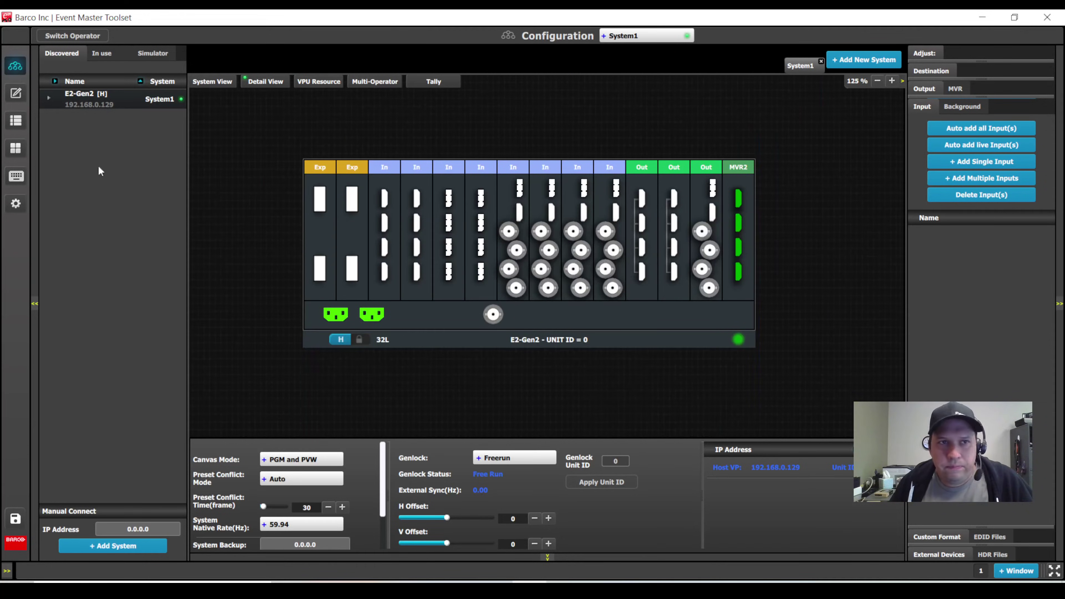
# Expand the simulator frame editor and bring up the frame type list.
pyautogui.click(147, 59)
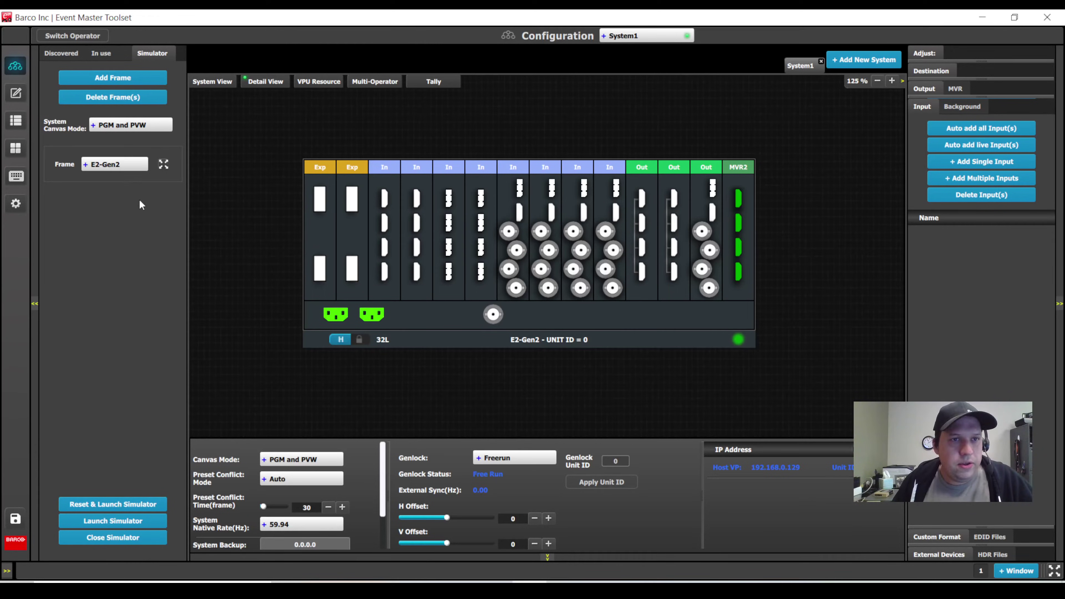
pyautogui.click(161, 165)
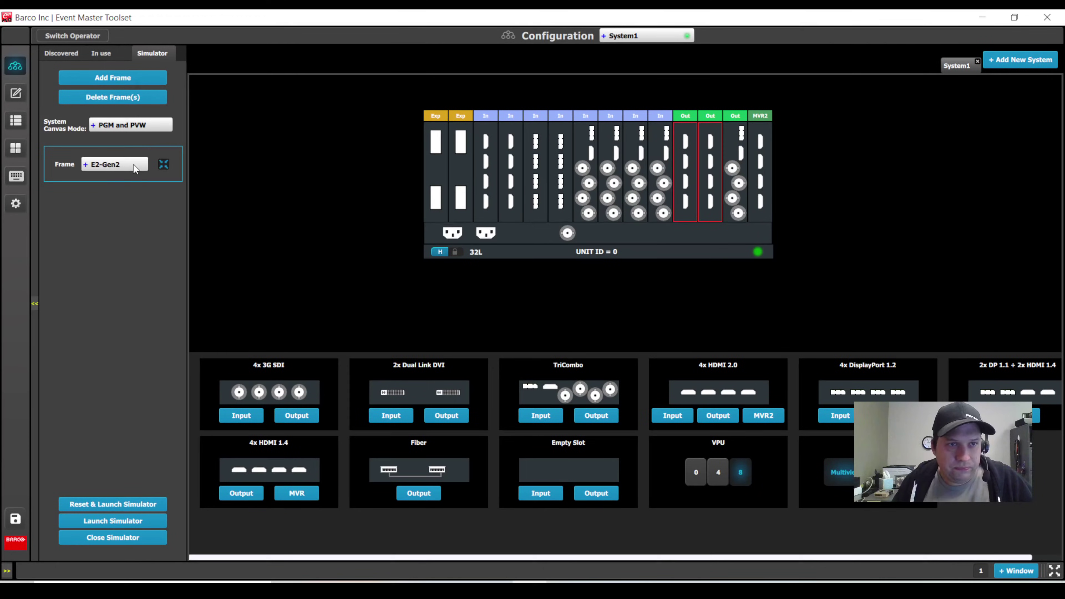
pyautogui.click(135, 169)
# Set the simulated frame to S3, launch it and view the discovered systems.
pyautogui.click(113, 275)
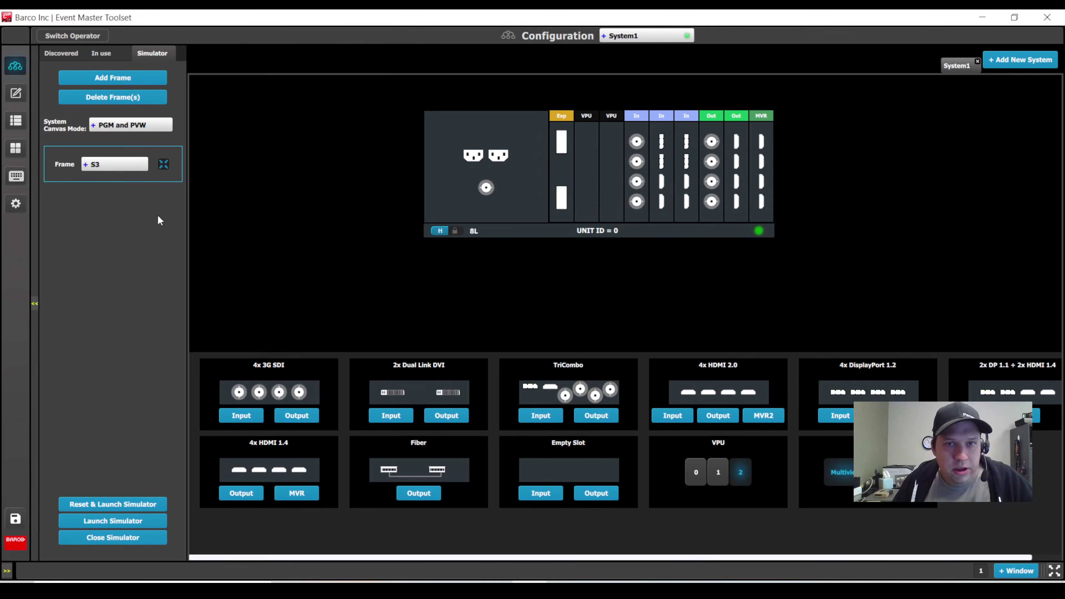
pyautogui.click(107, 504)
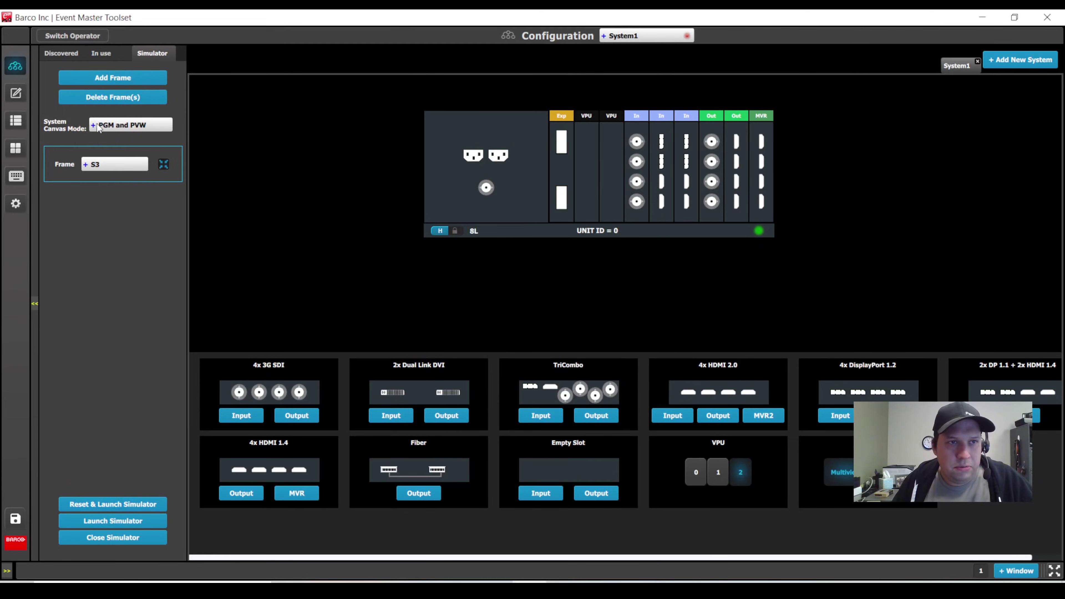
pyautogui.click(67, 53)
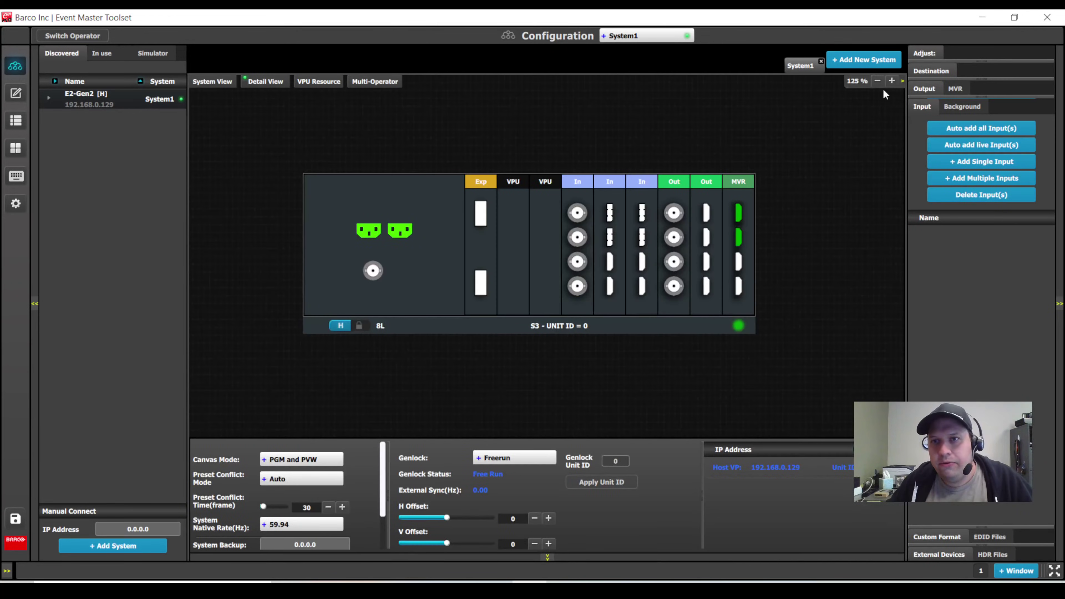
# Inspect the S3 chassis diagram and its Bank A/B VPU resource allocation at different zooms.
pyautogui.click(889, 82)
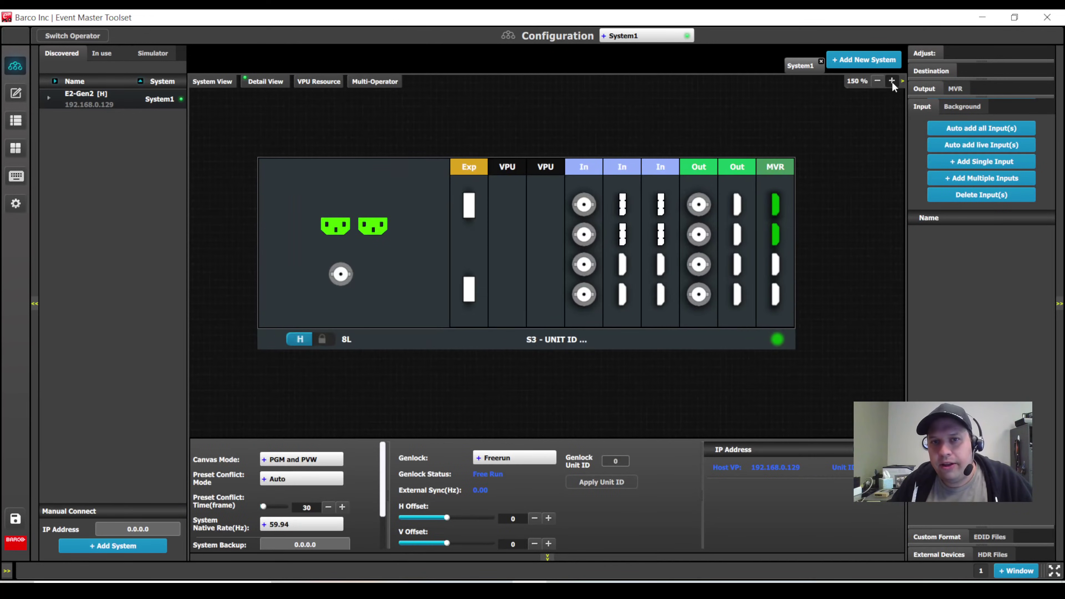
pyautogui.click(889, 81)
pyautogui.click(314, 84)
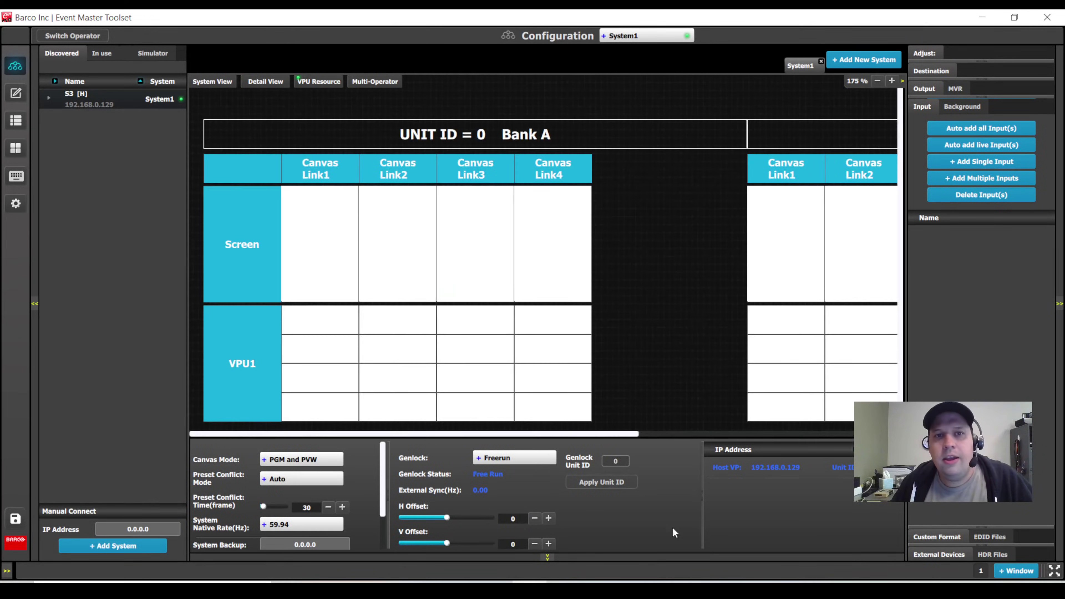
pyautogui.click(877, 81)
pyautogui.click(877, 81)
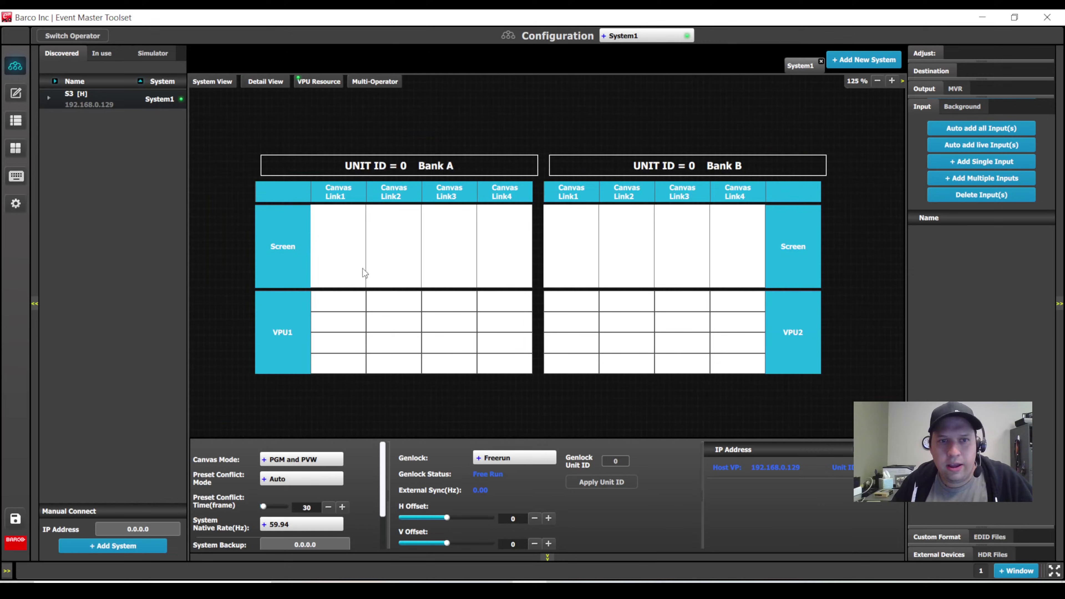
pyautogui.click(250, 82)
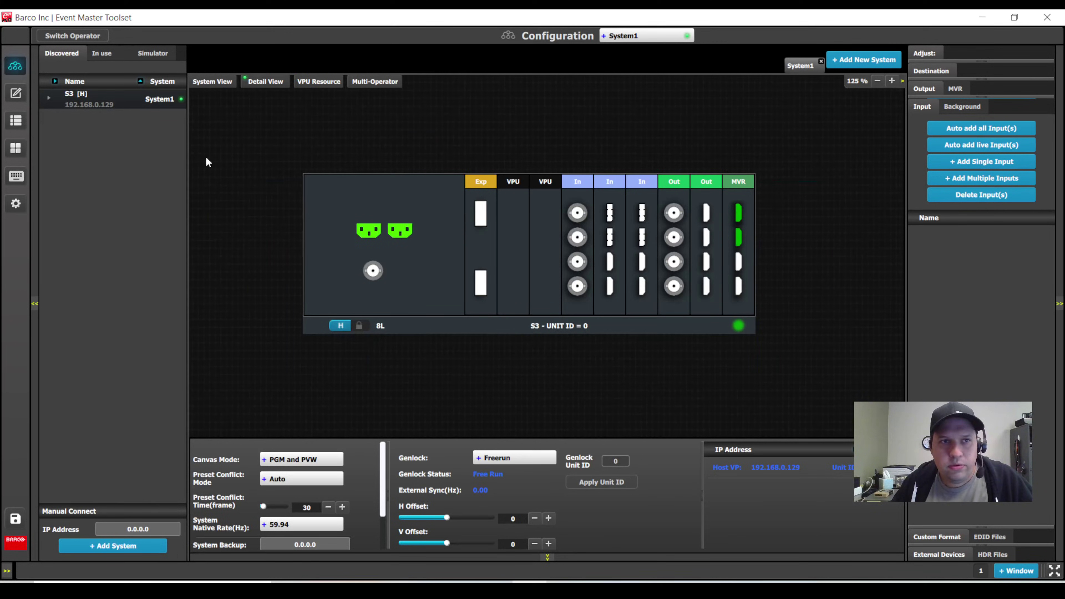
pyautogui.click(145, 56)
# Switch the simulator frame to IP4K, launch it and dismiss the console to reveal ImagePRO 4K.
pyautogui.click(97, 165)
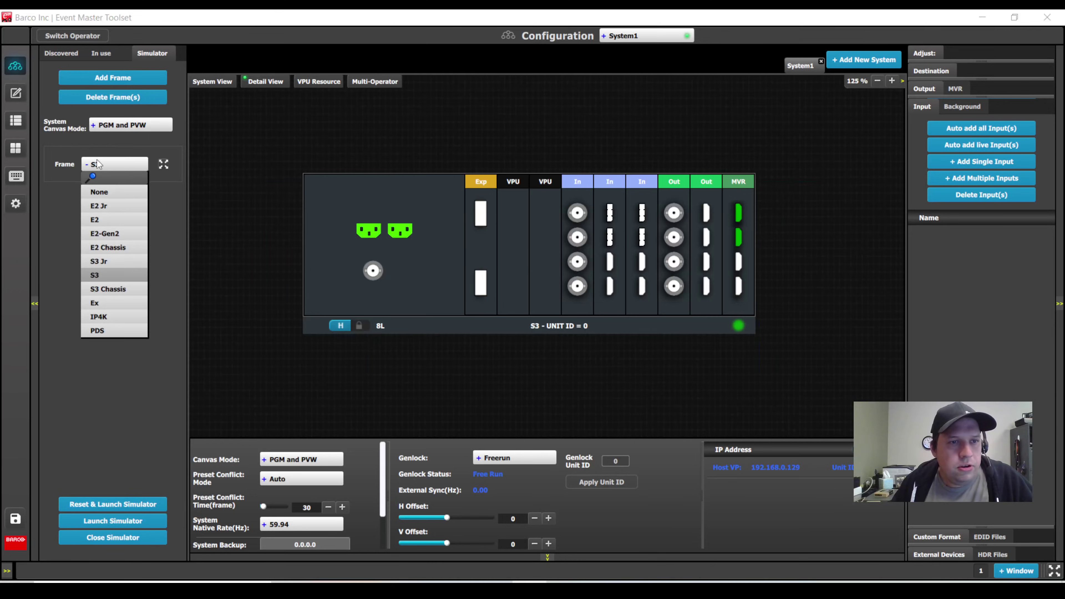
pyautogui.click(102, 316)
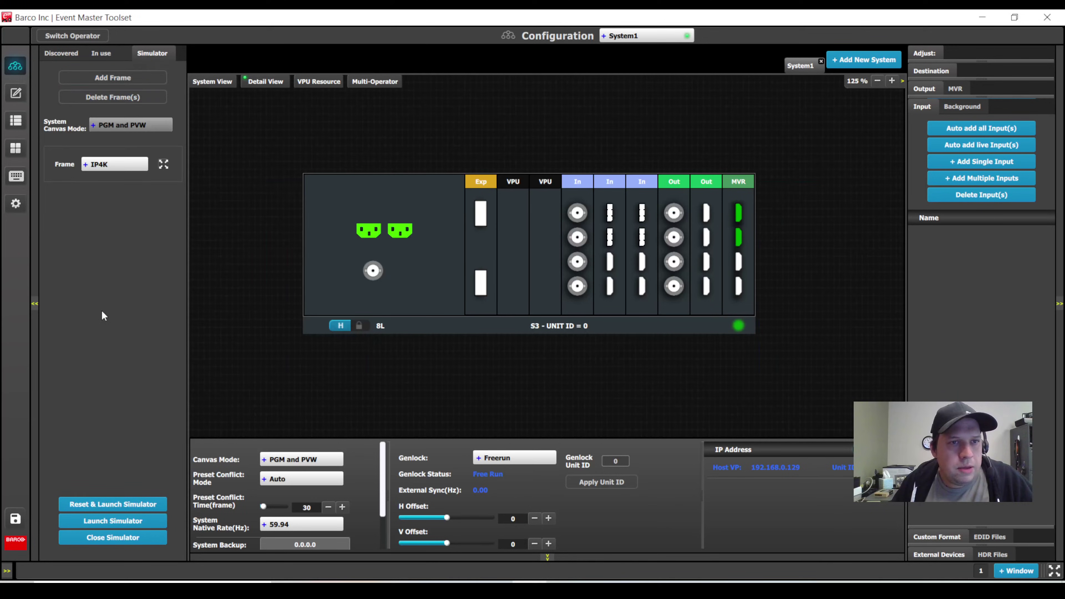
pyautogui.click(108, 507)
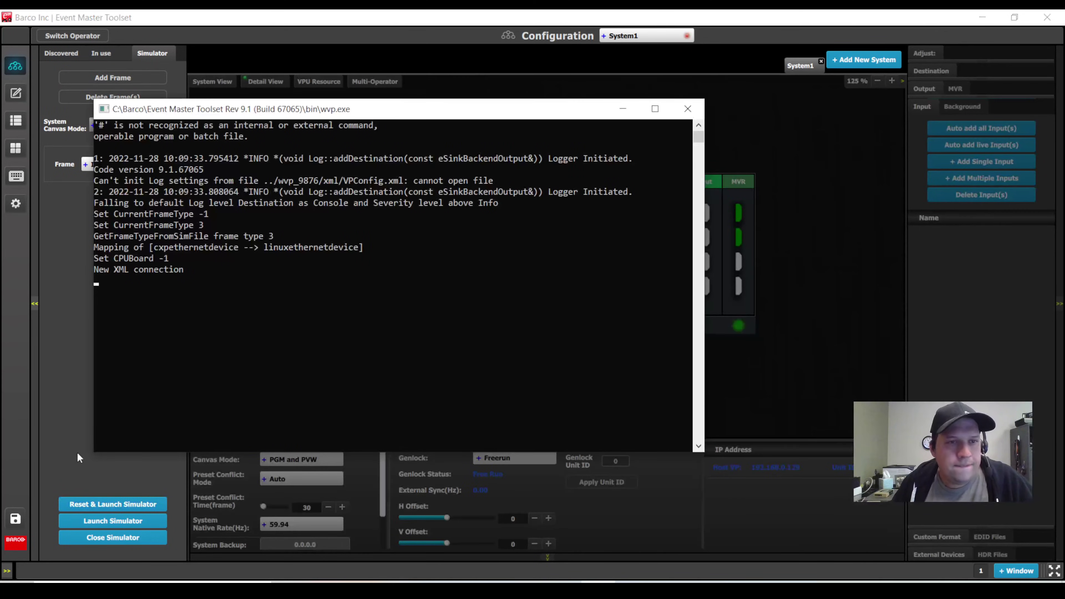
pyautogui.click(66, 53)
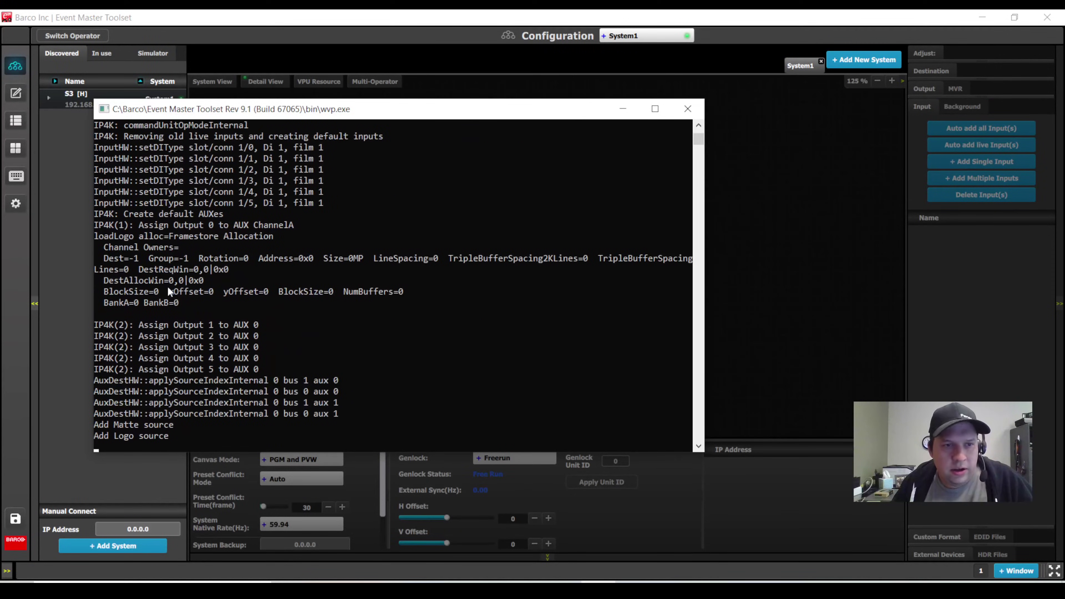
pyautogui.click(94, 481)
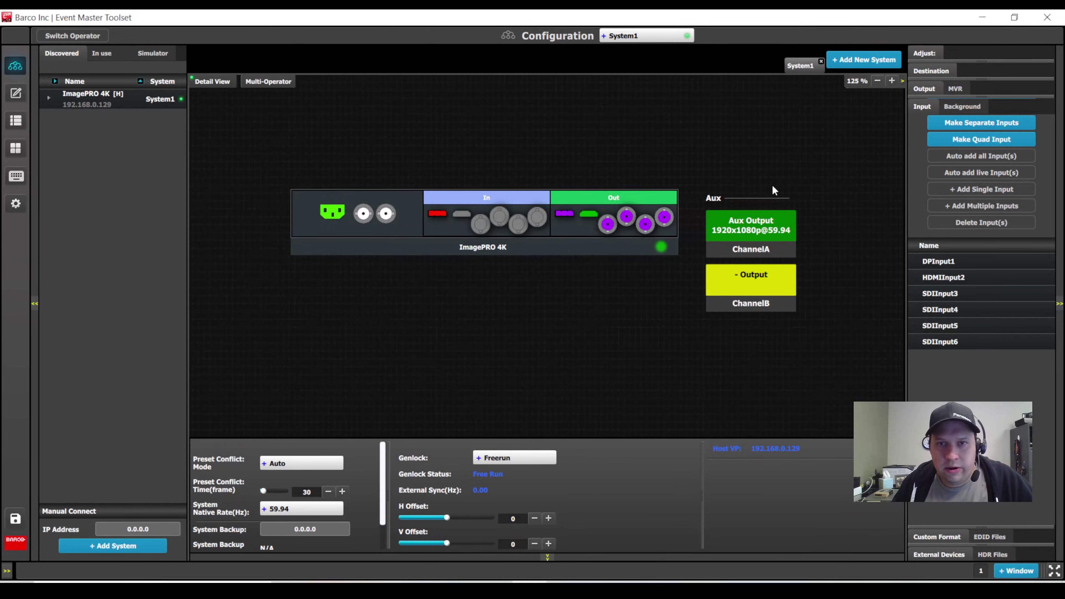
# Set the ImagePRO 4K unit mode to Matrix Preview and confirm the warning.
pyautogui.click(481, 251)
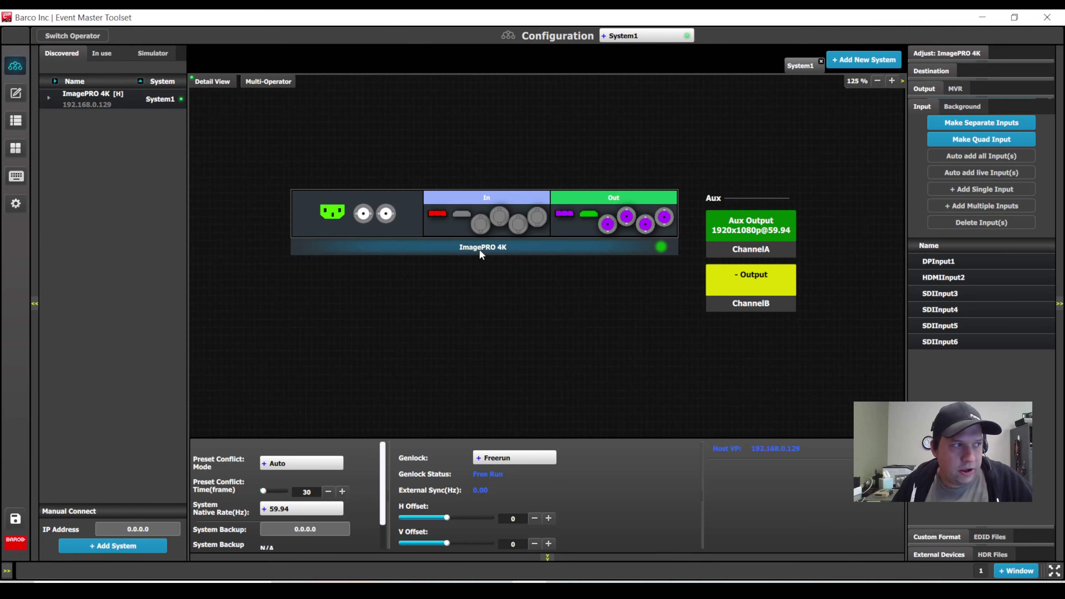
pyautogui.click(968, 61)
pyautogui.click(978, 70)
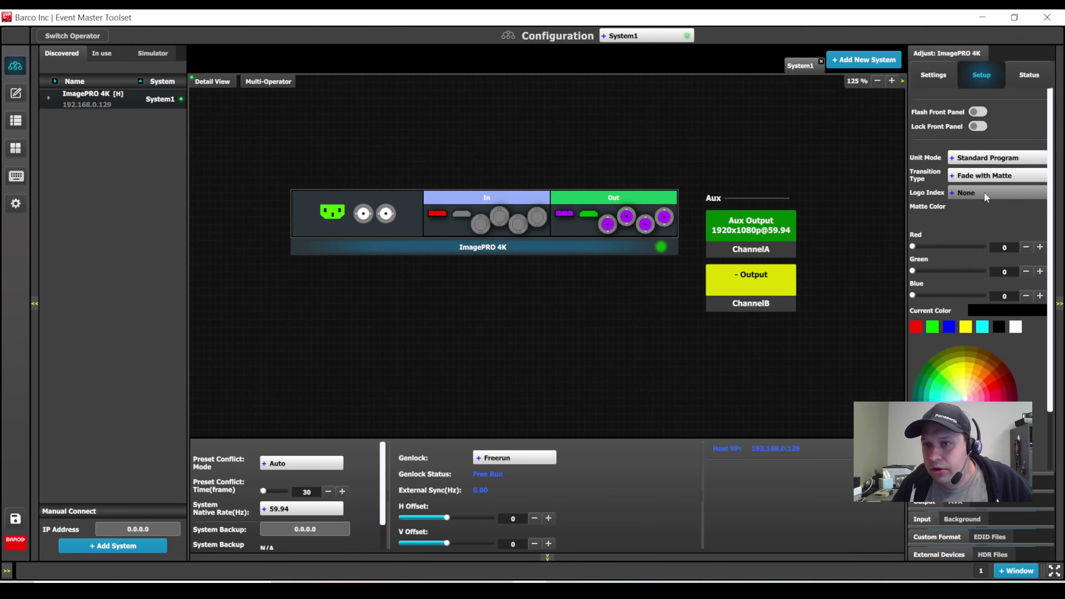
pyautogui.click(980, 157)
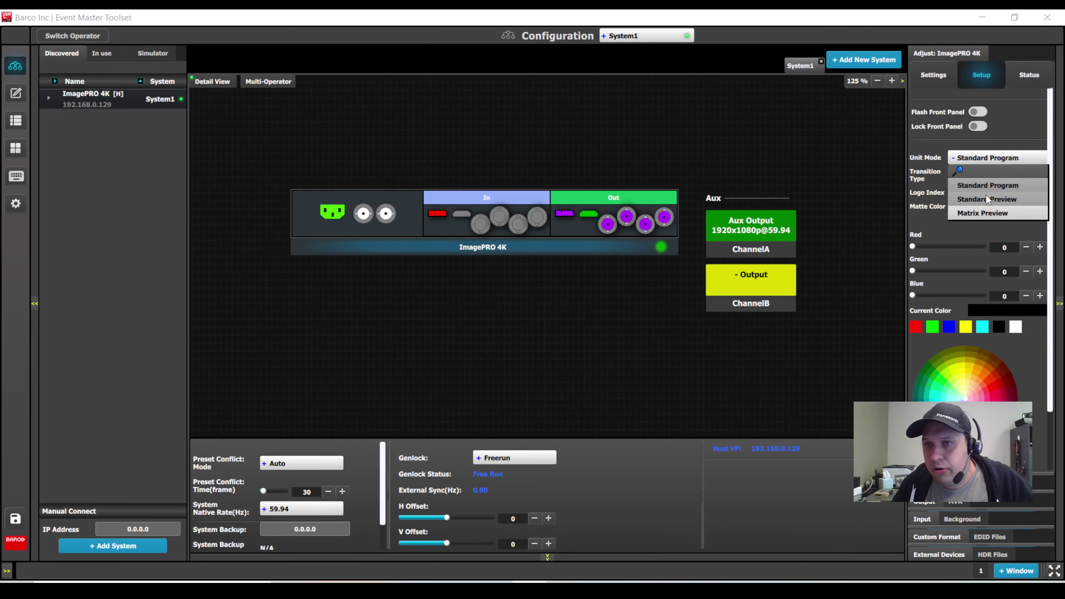
pyautogui.click(983, 214)
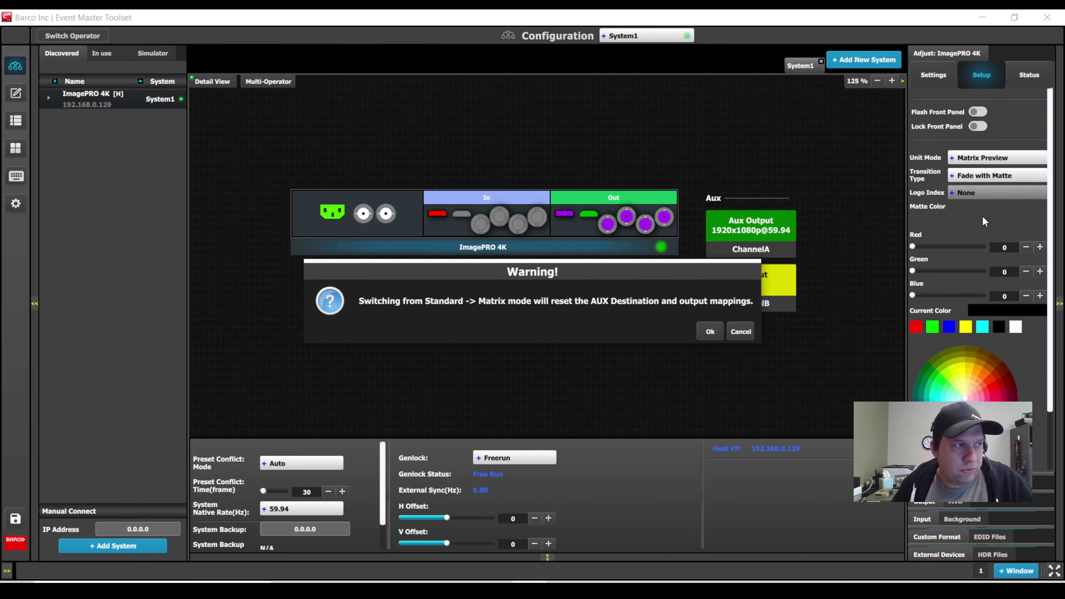
pyautogui.click(702, 330)
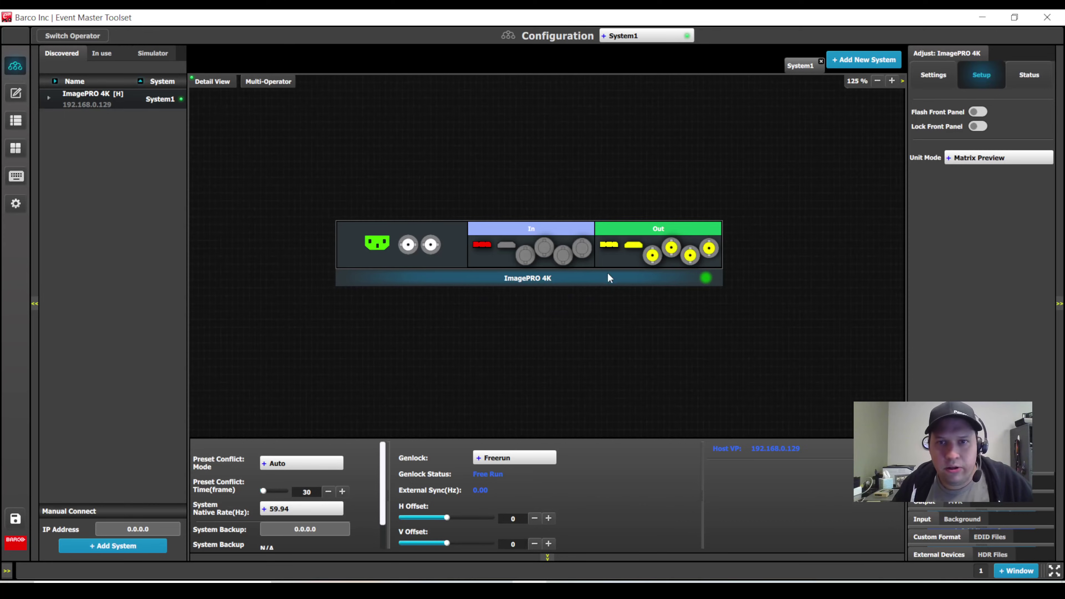
pyautogui.click(163, 59)
# Change the simulator frame to PDS and reset-launch the simulator.
pyautogui.click(99, 165)
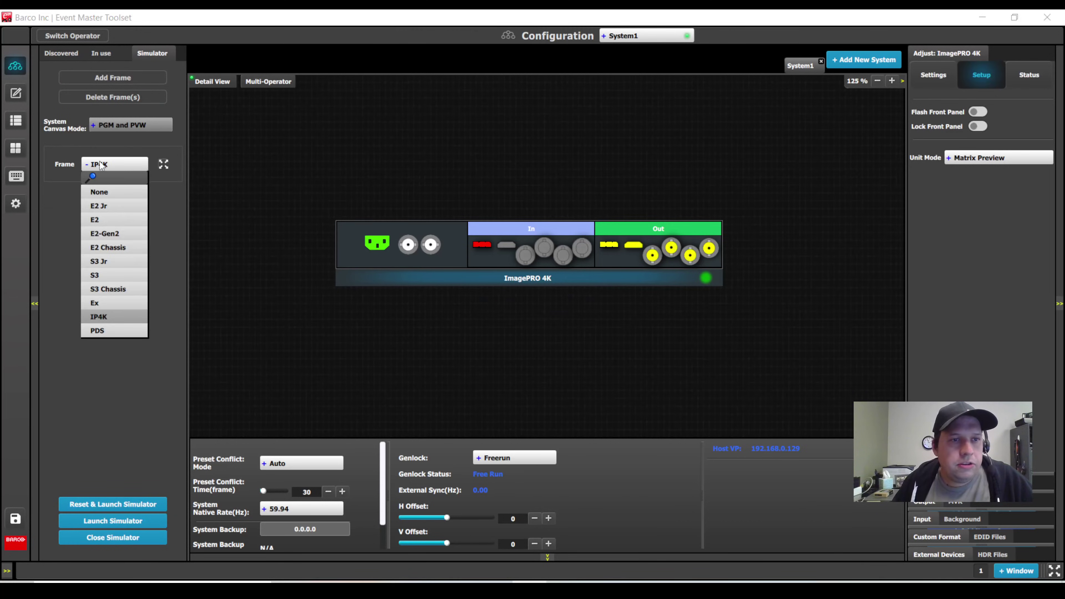
pyautogui.click(104, 332)
pyautogui.click(110, 504)
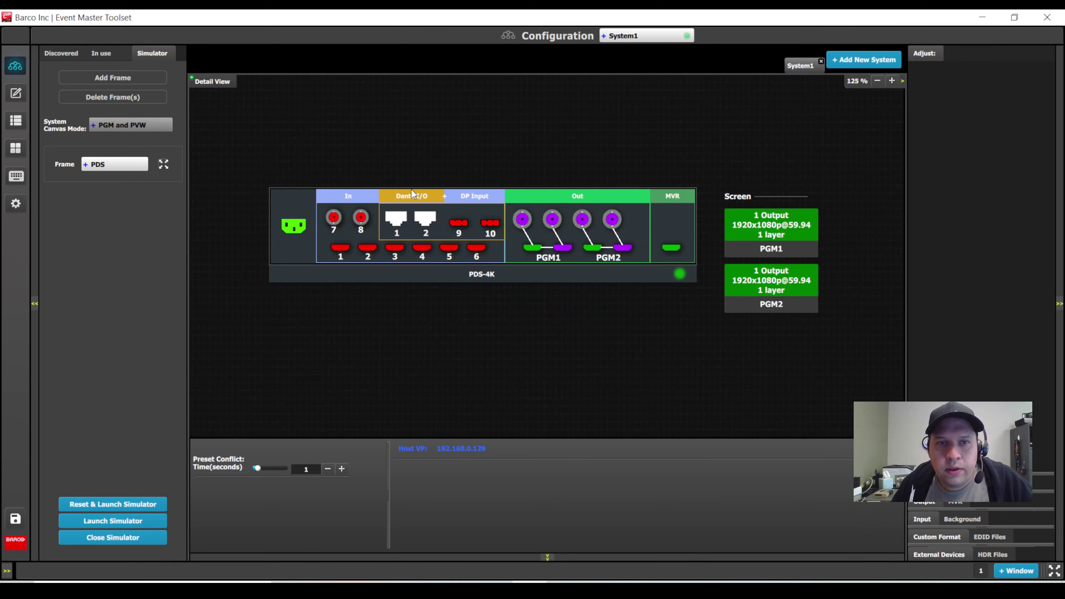
# Select the PDS-4K unit and review its system mode and general settings.
pyautogui.click(493, 280)
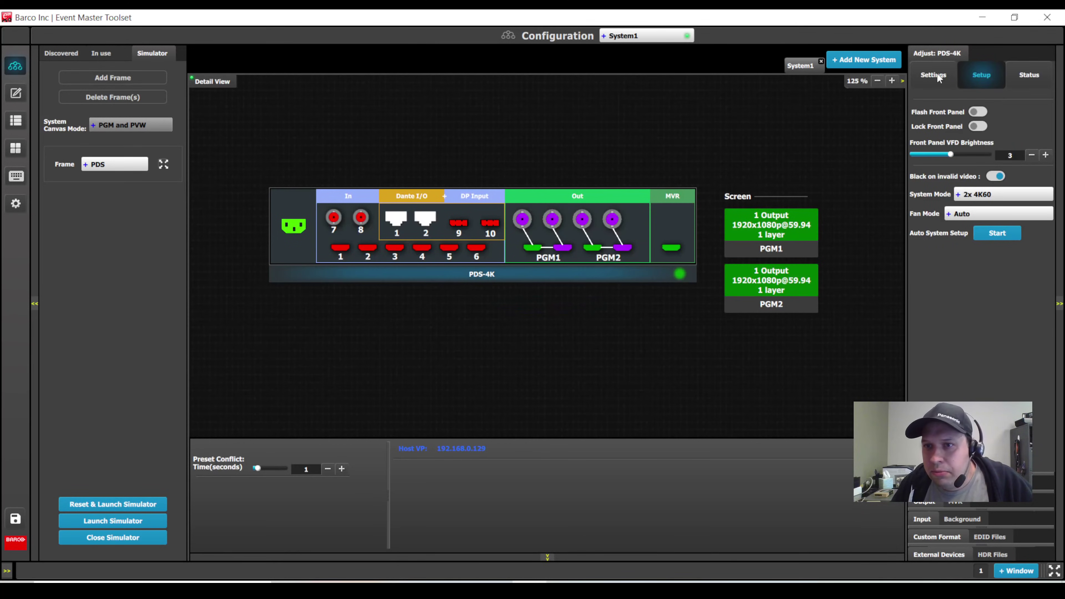
pyautogui.click(991, 198)
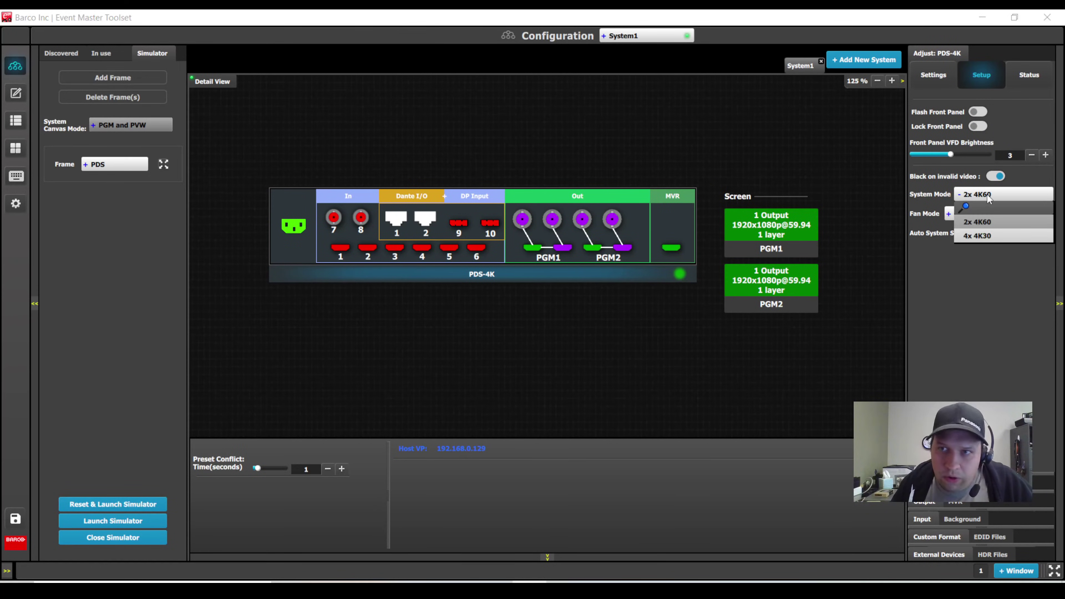
pyautogui.click(928, 76)
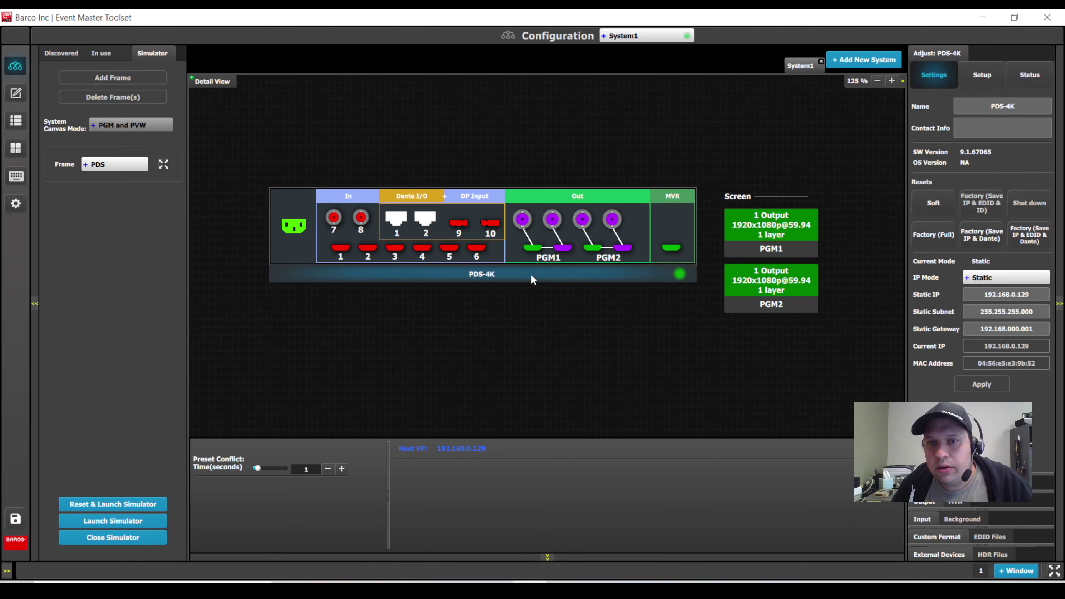
pyautogui.click(16, 93)
pyautogui.click(14, 67)
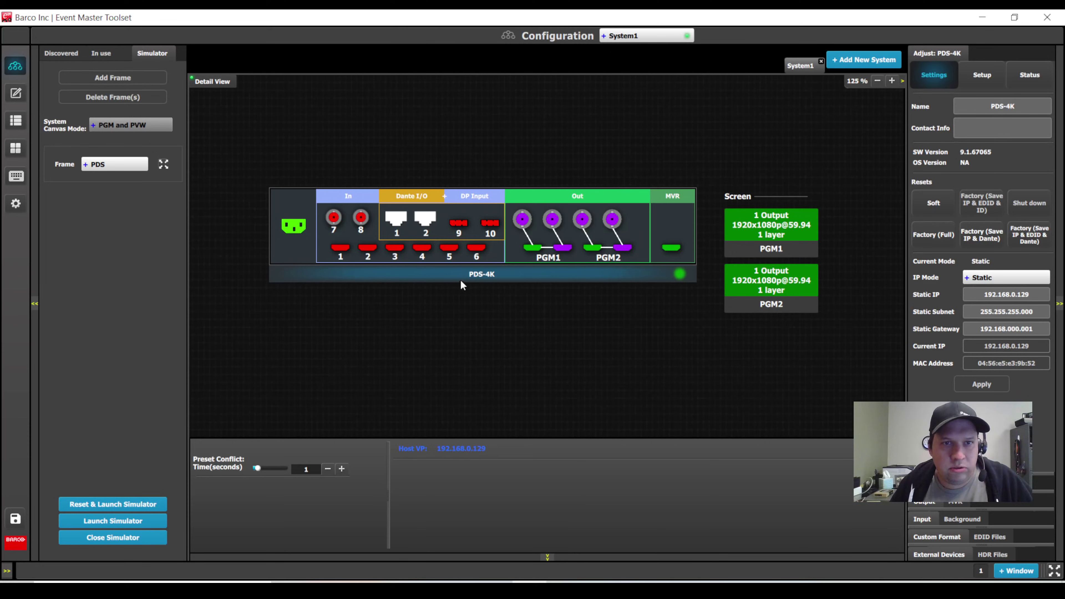
# Inspect the HDMIInput1 and HDMIInput2 connectors and the unit's input list.
pyautogui.click(341, 247)
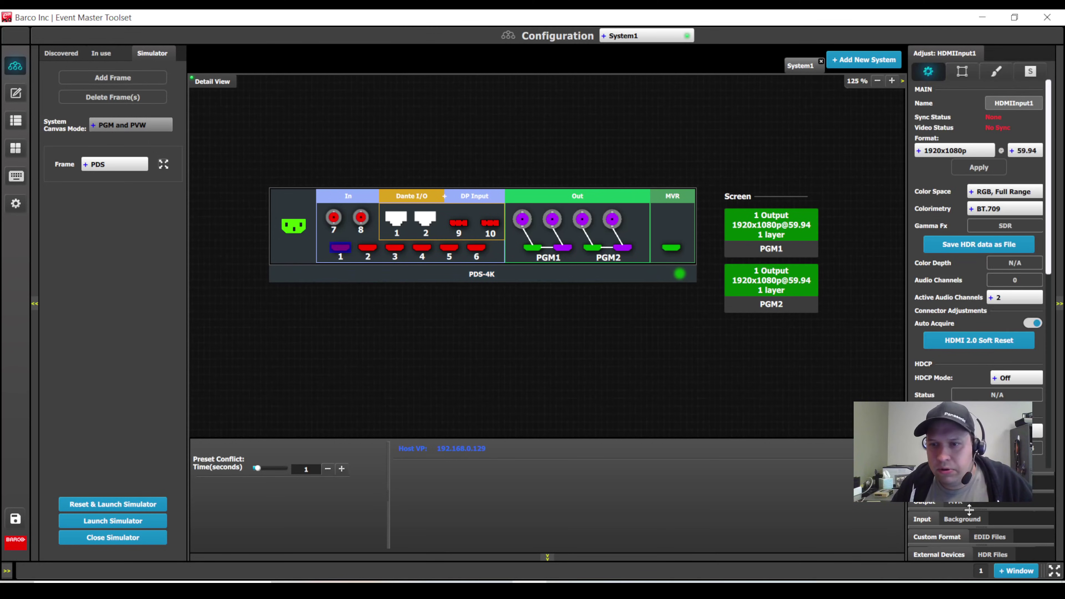
pyautogui.click(922, 520)
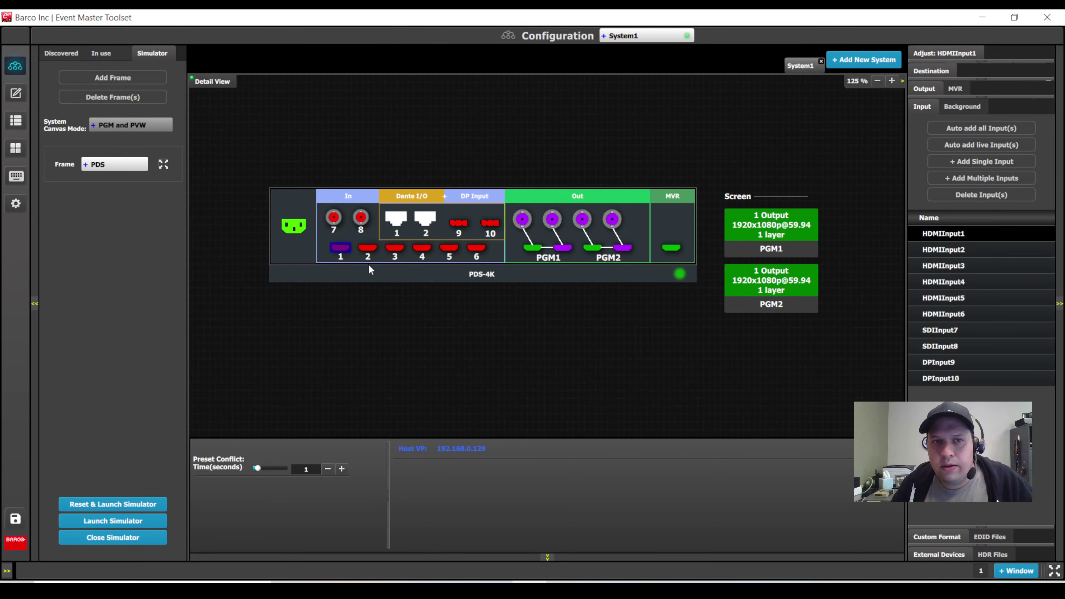
pyautogui.click(369, 248)
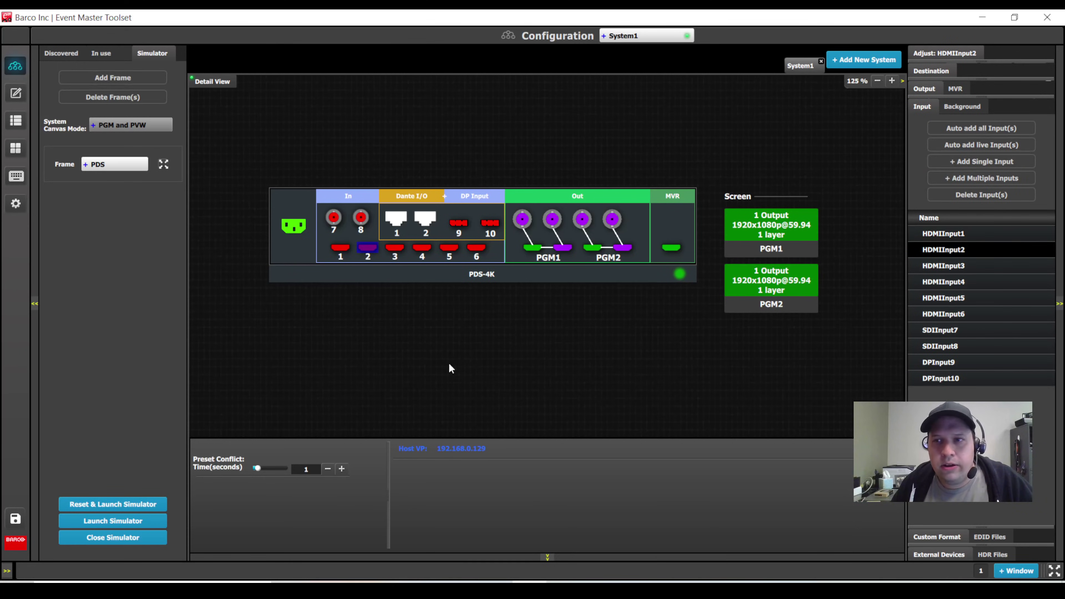
pyautogui.click(65, 51)
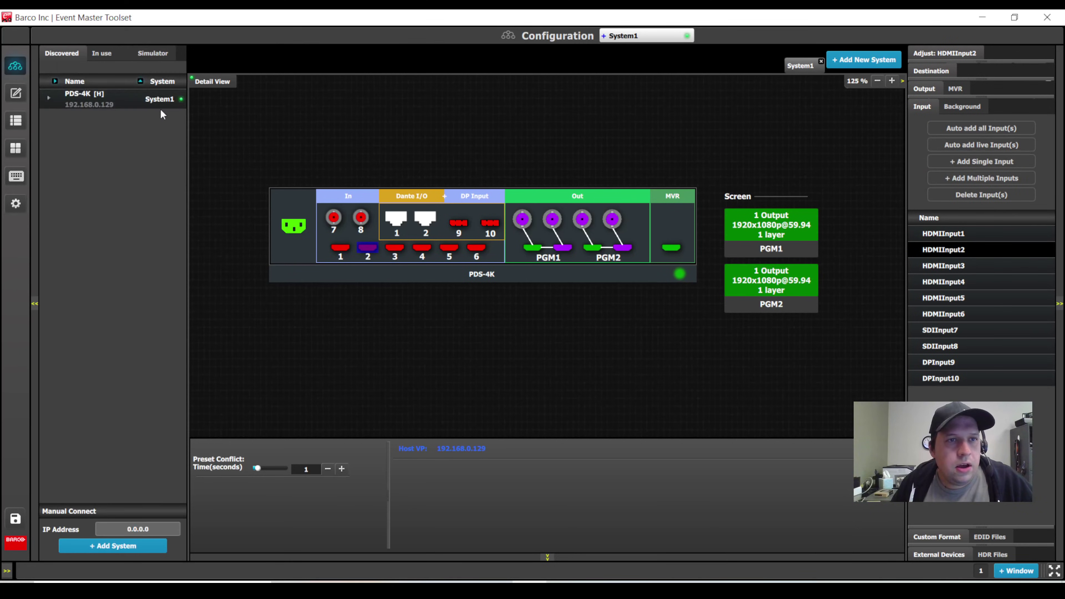
pyautogui.click(150, 55)
# Configure the simulator with an E2-Gen2 frame plus an S3 frame, then reset and launch it.
pyautogui.click(120, 168)
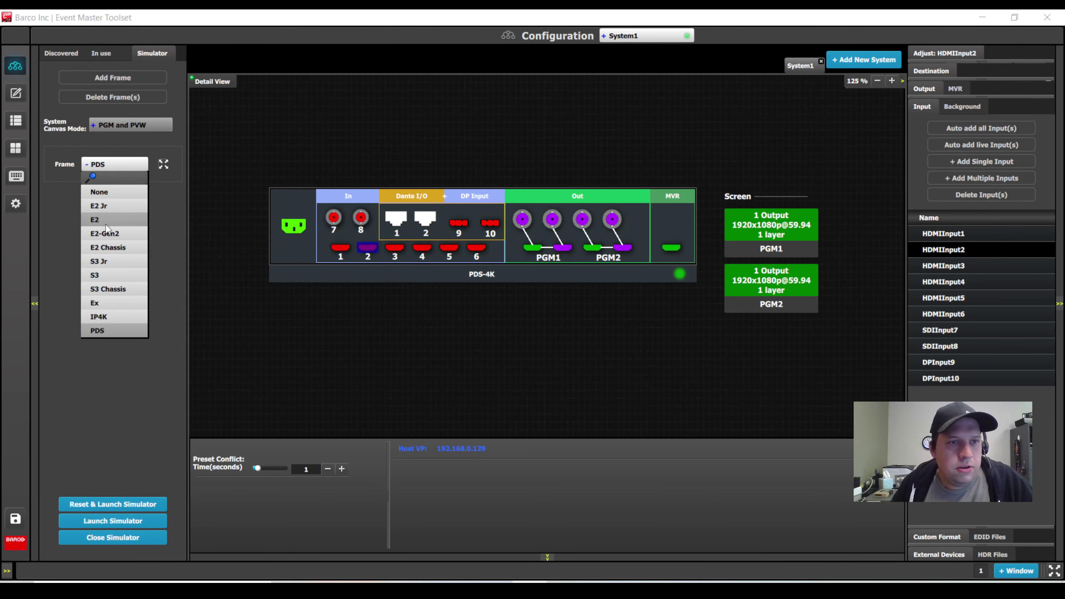
pyautogui.click(106, 236)
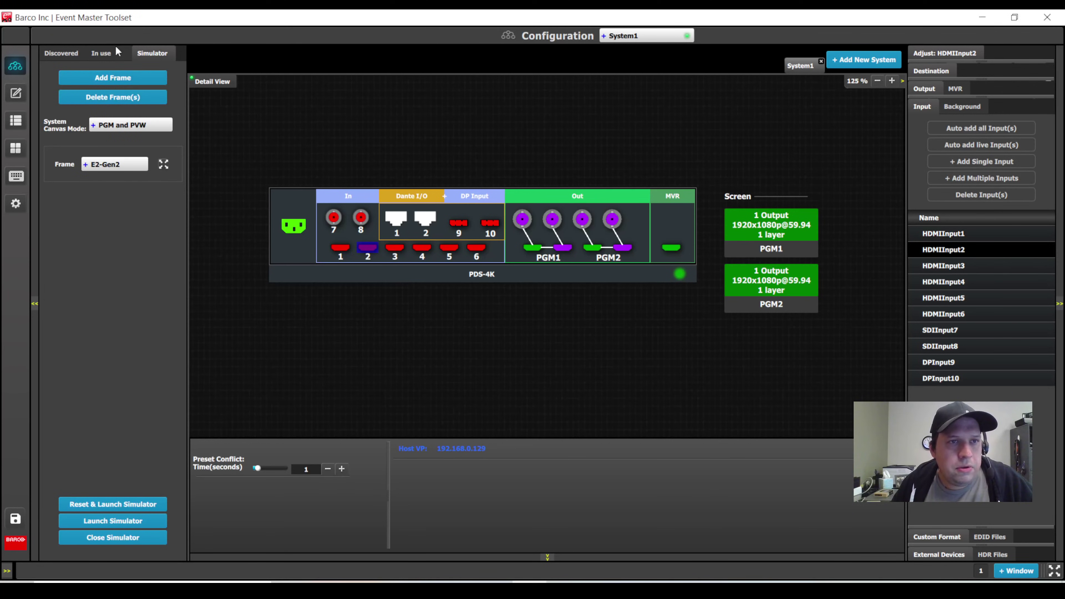
pyautogui.click(112, 78)
pyautogui.click(94, 206)
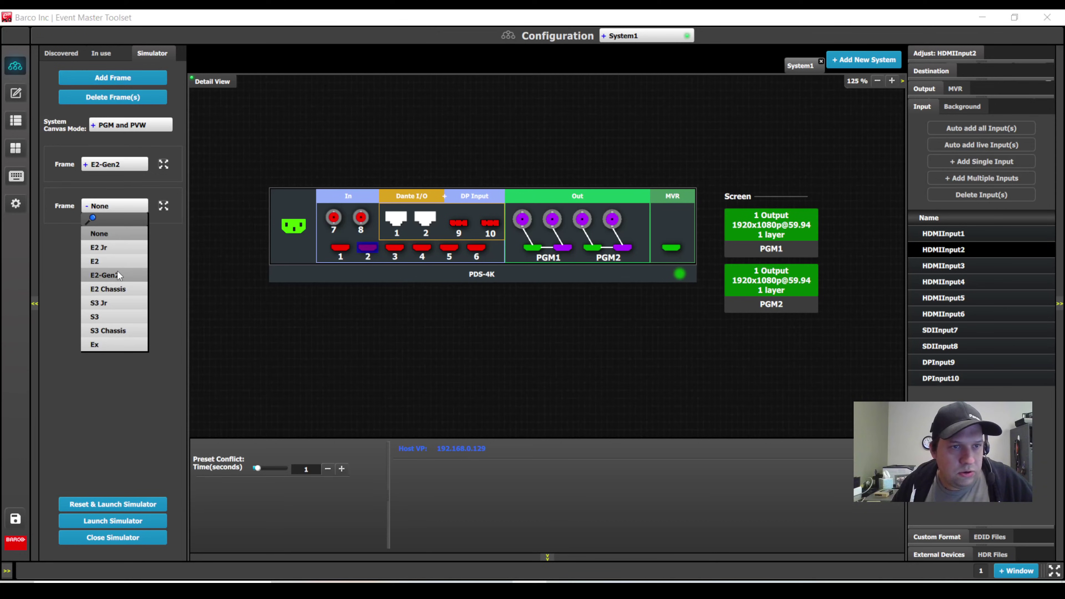
pyautogui.click(105, 315)
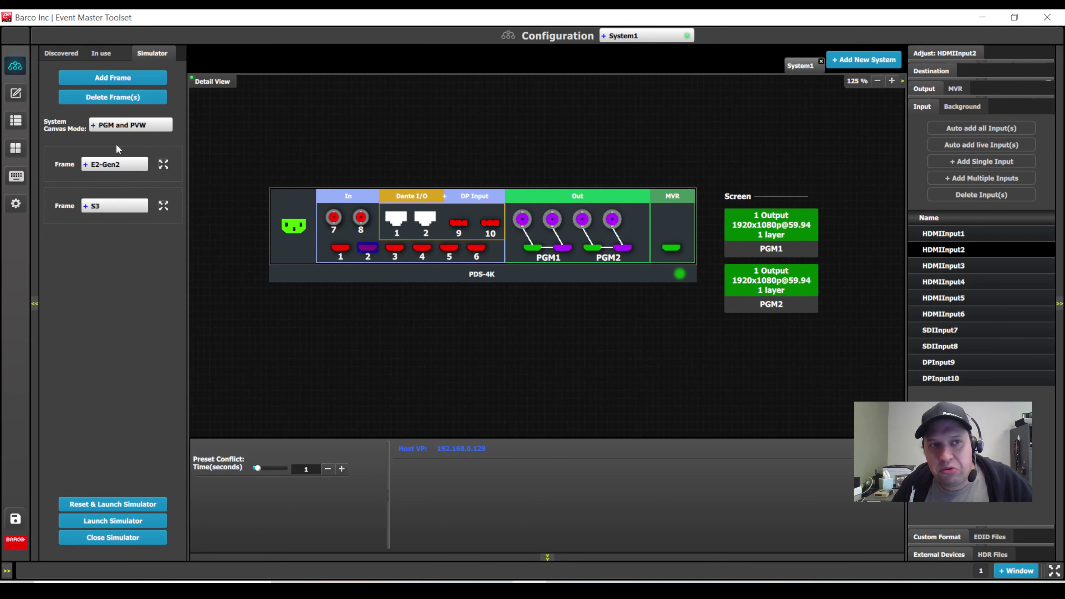
pyautogui.click(82, 505)
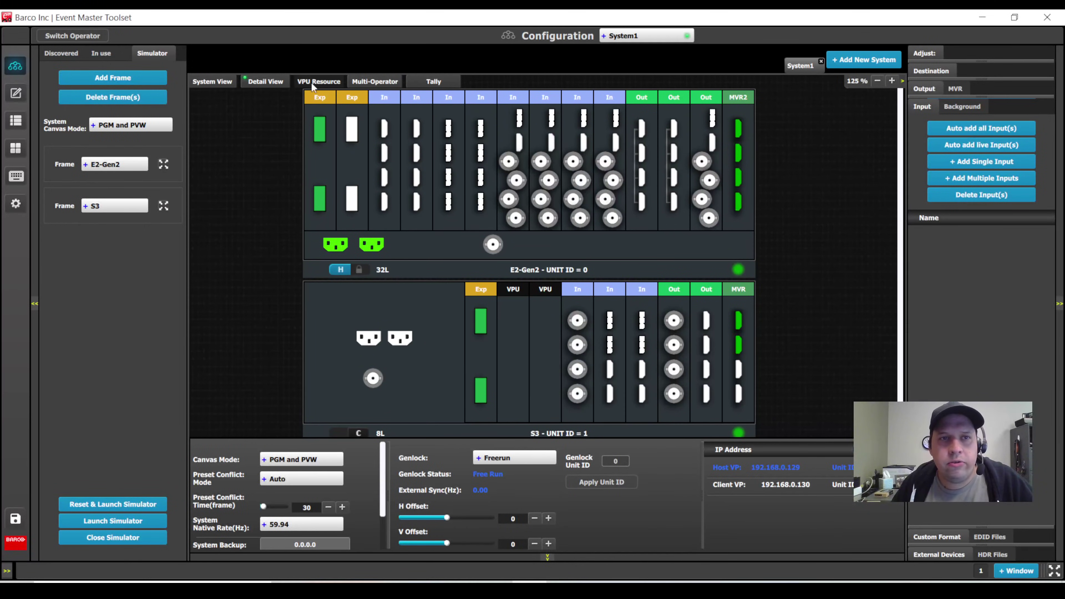
# Check the VPU Resource grid, then show E2-Gen2 unit 0 and S3 unit 1 in Detail View at 100%.
pyautogui.click(311, 81)
pyautogui.moveTo(587, 430); pyautogui.dragTo(487, 432)
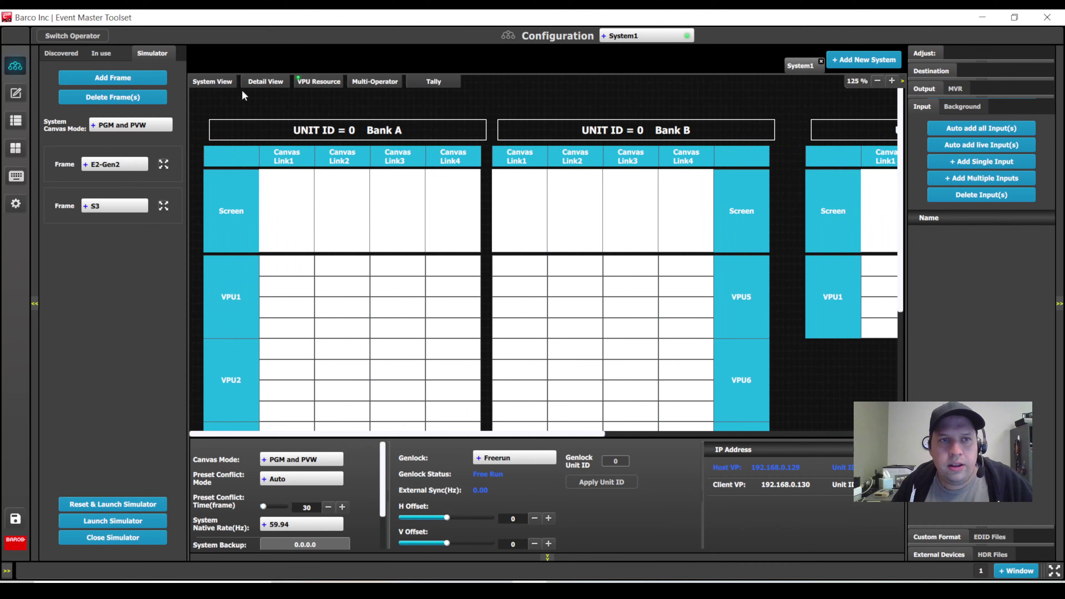
pyautogui.click(264, 81)
pyautogui.click(877, 80)
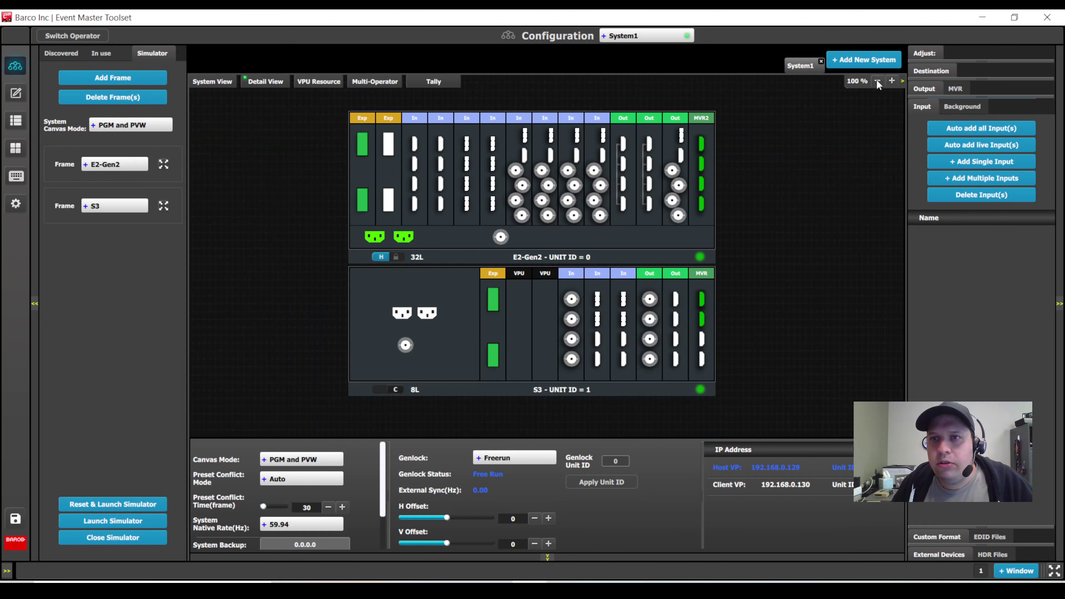